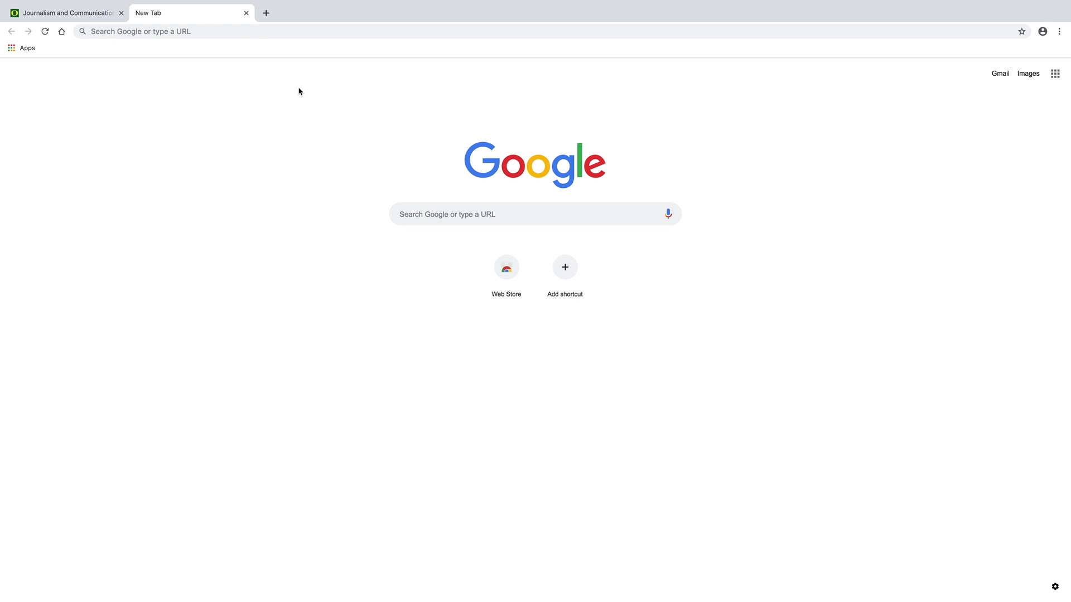
Search Google for 'webcheckout uo' and open the WebCheckout - University of Oregon result.
click(519, 214)
text(webcheck)
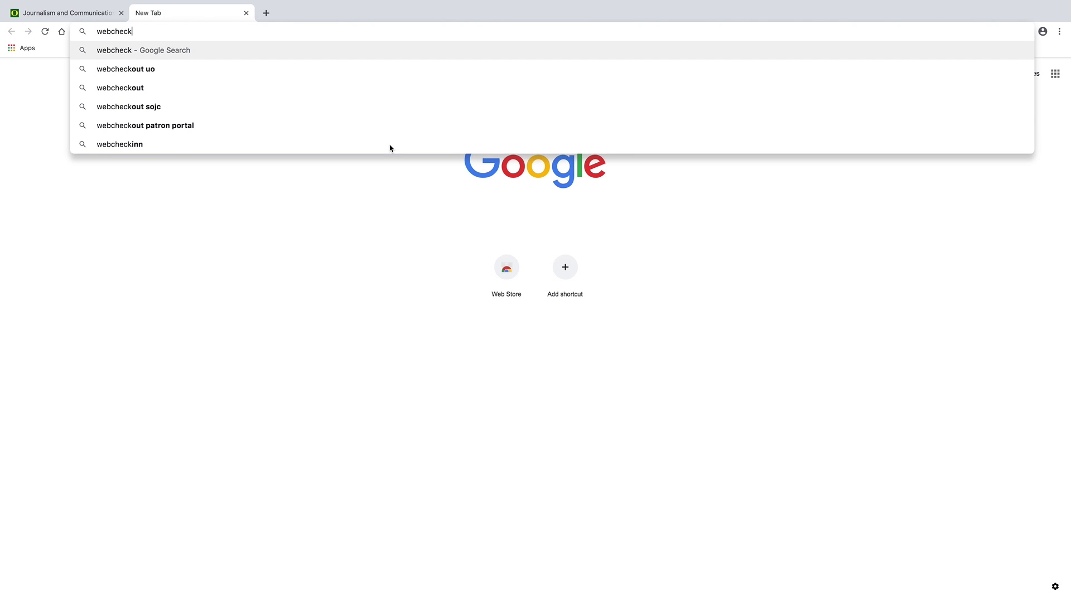
text(out uo)
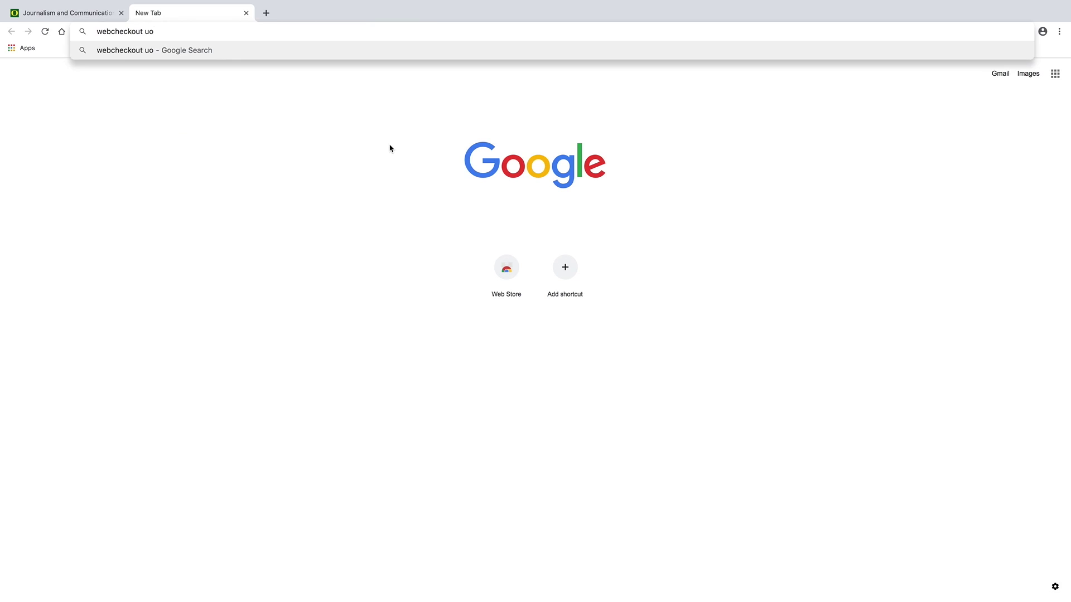
key(Return)
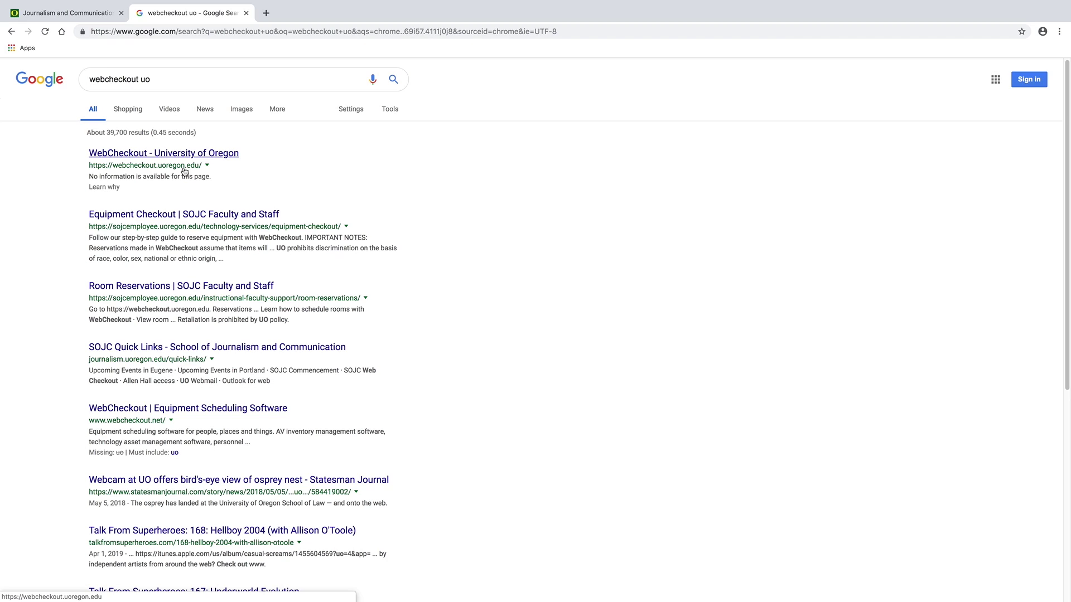
click(143, 154)
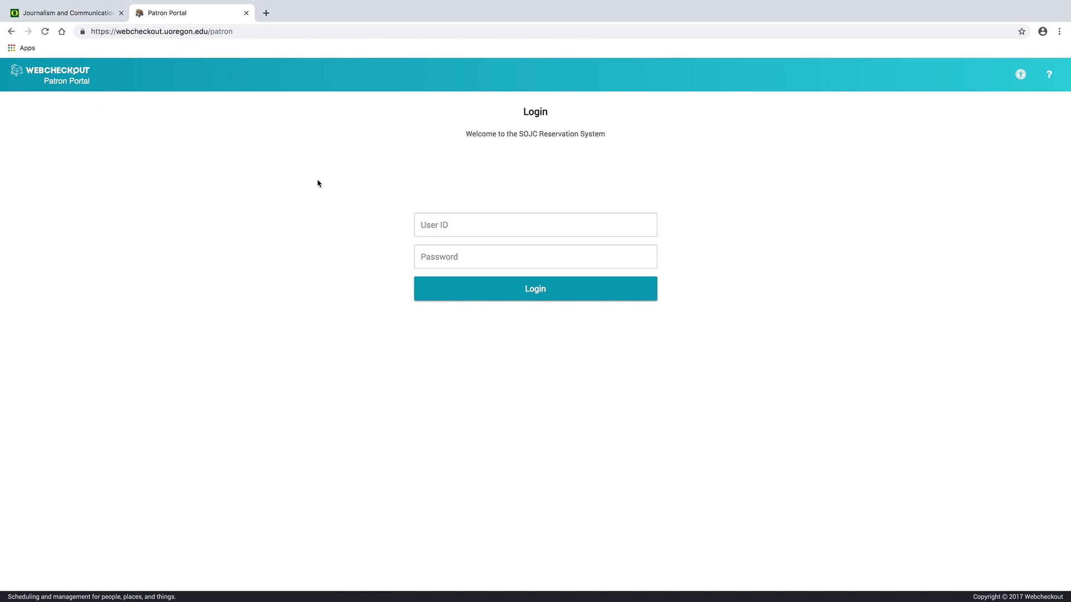
Sign in to the patron portal with your user ID and password.
click(519, 228)
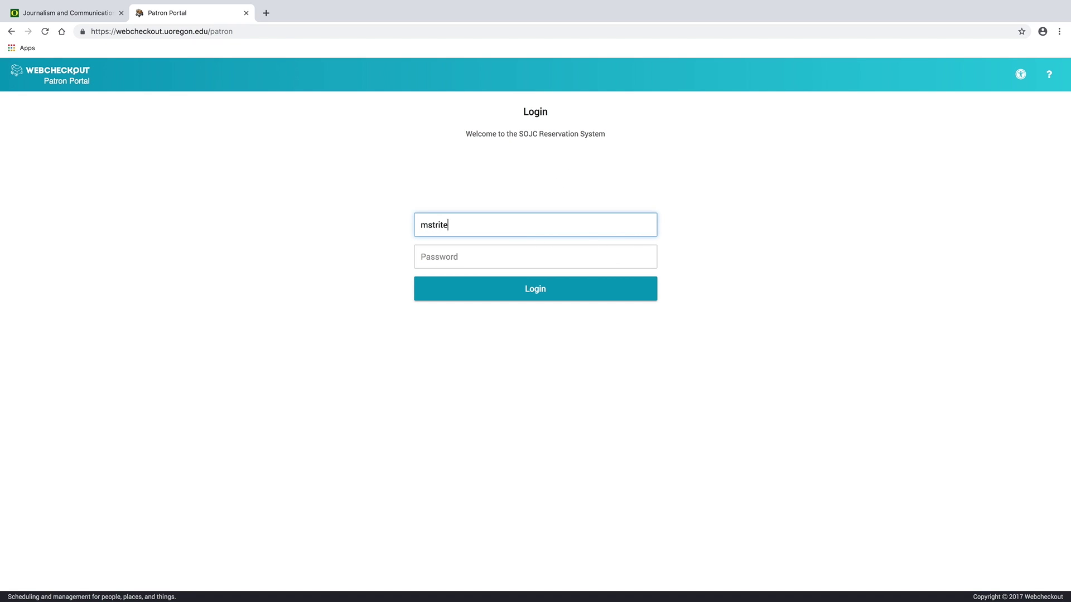
click(506, 255)
text(•)
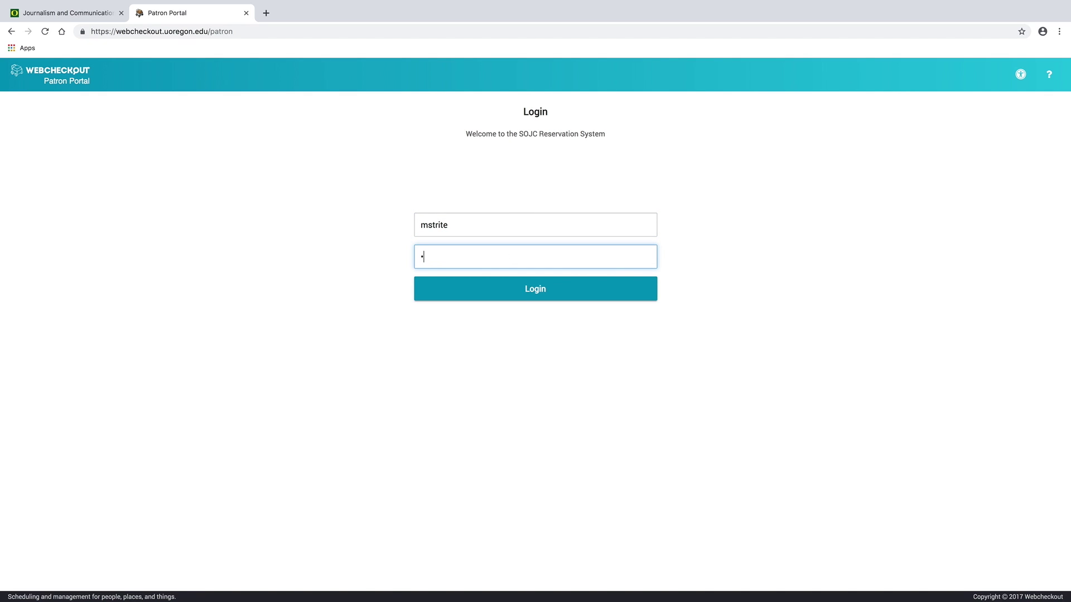
text(•••••••)
key(Return)
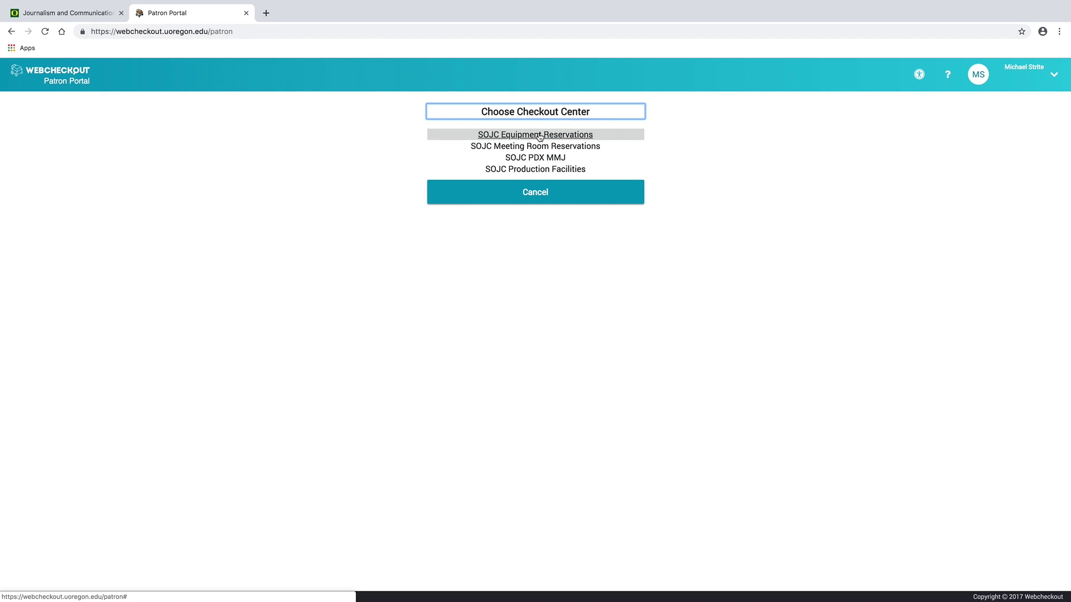
Choose the SOJC Equipment Reservations center and start a new reservation from the dashboard.
click(536, 135)
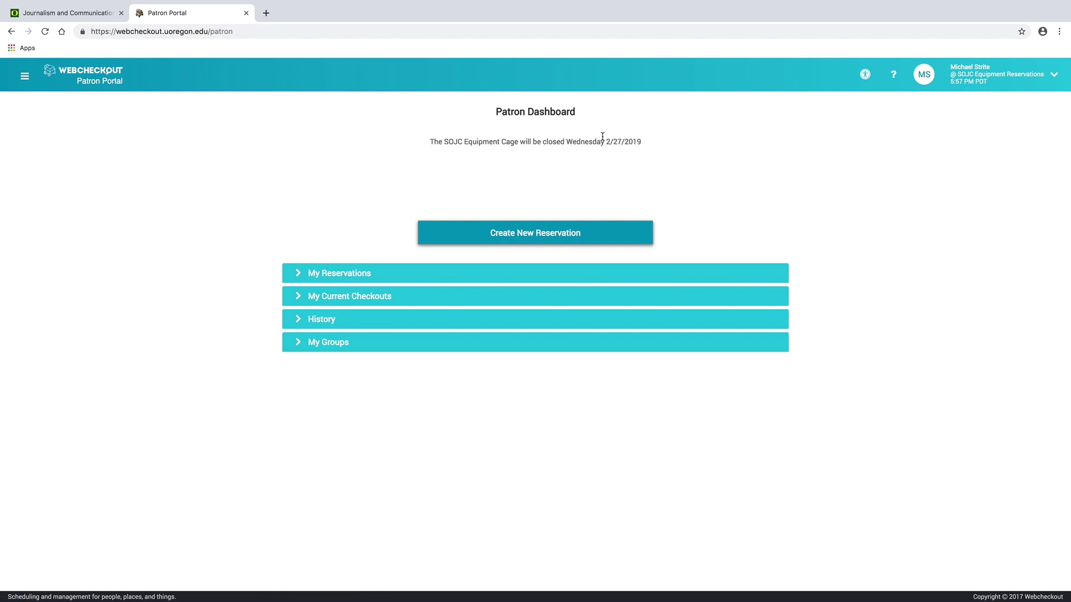
mouse_move(643, 146)
mouse_down()
mouse_move(432, 142)
mouse_move(636, 145)
mouse_up()
click(615, 151)
click(623, 175)
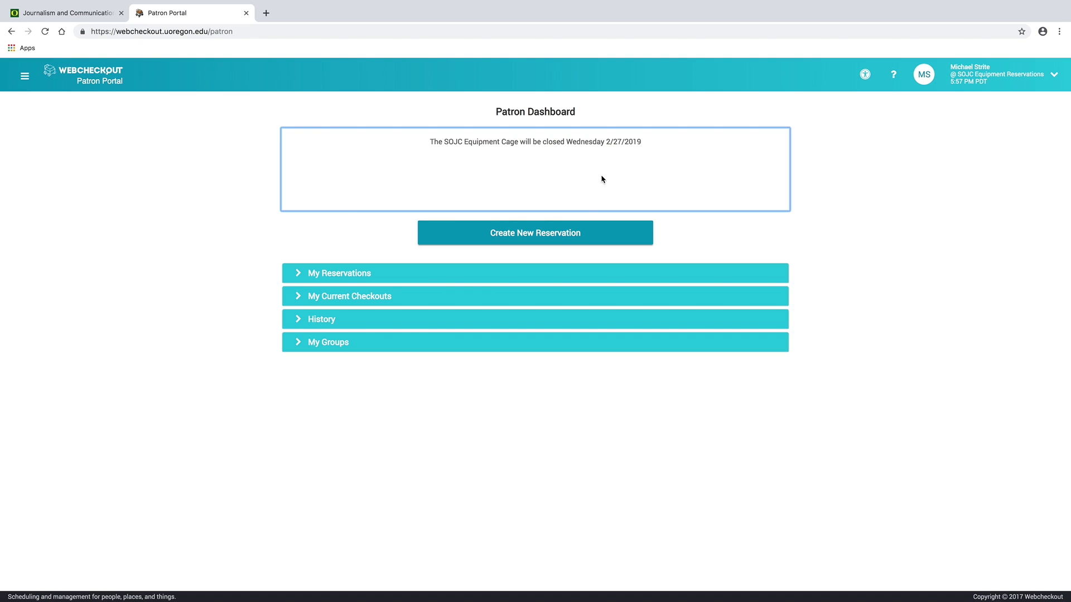
click(507, 239)
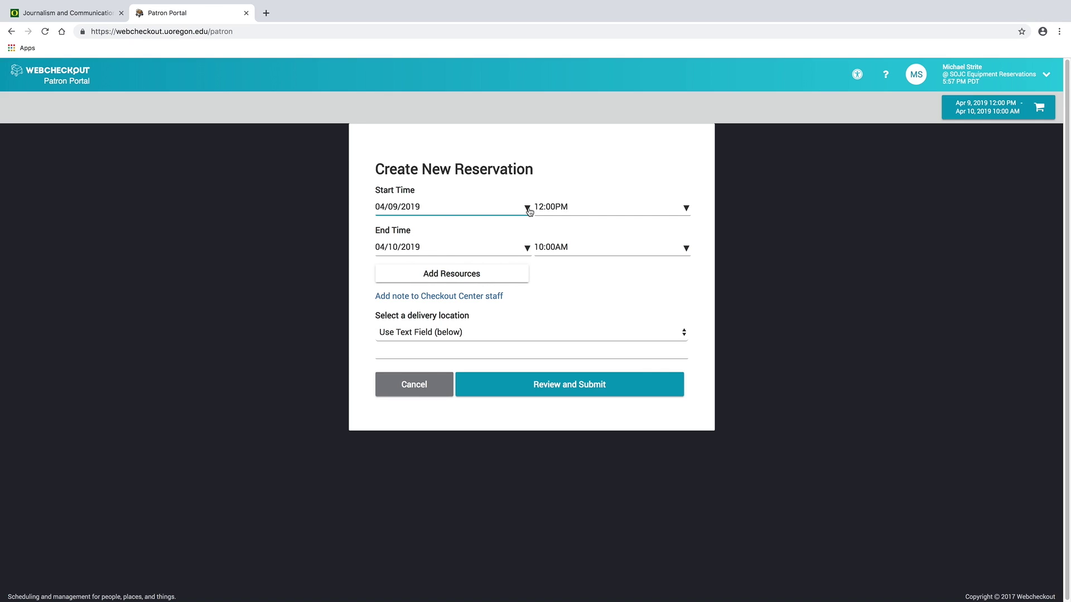
Set the reservation start to 04/10/2019 at 09:30AM.
click(527, 209)
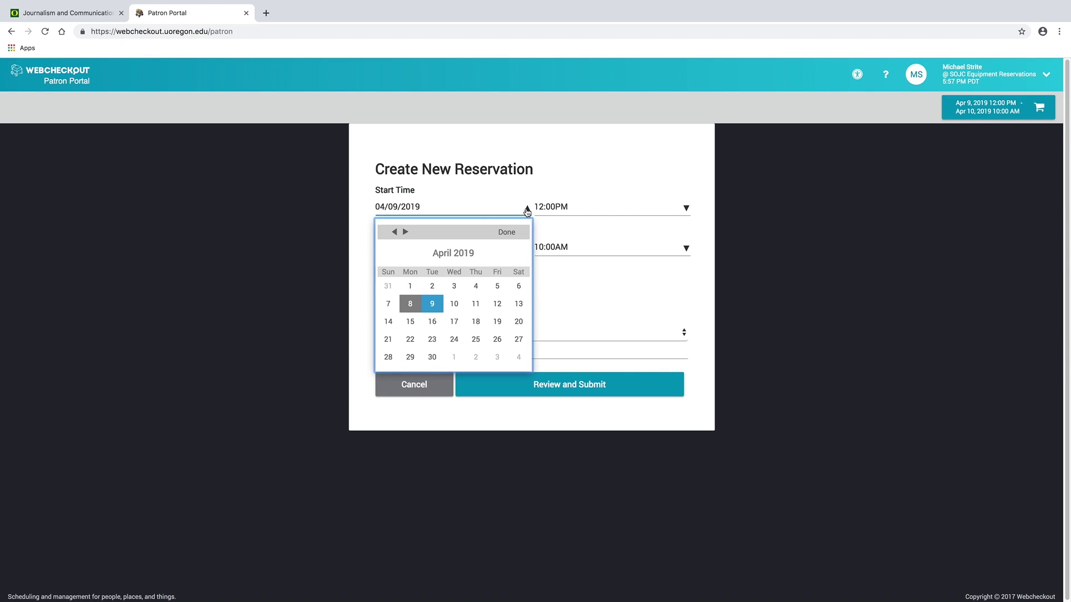
click(455, 304)
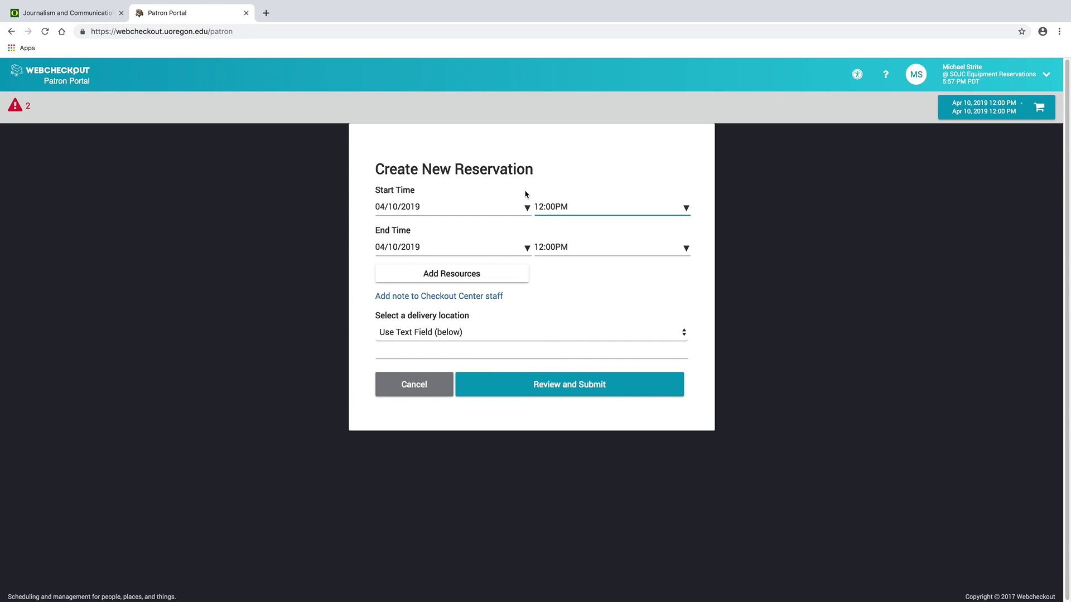
click(686, 208)
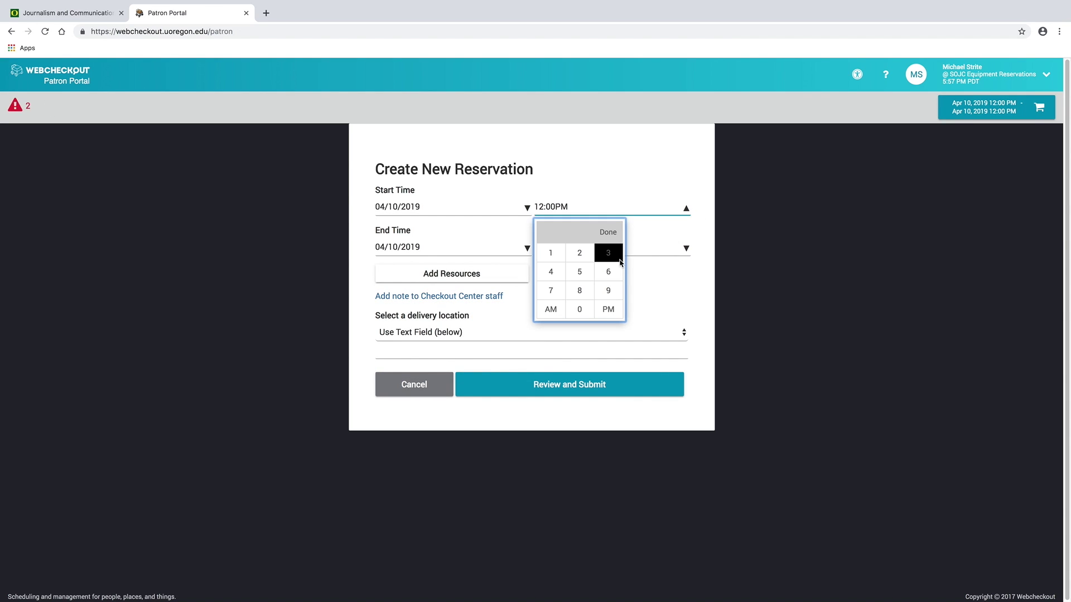
click(610, 293)
click(608, 254)
click(572, 309)
click(550, 309)
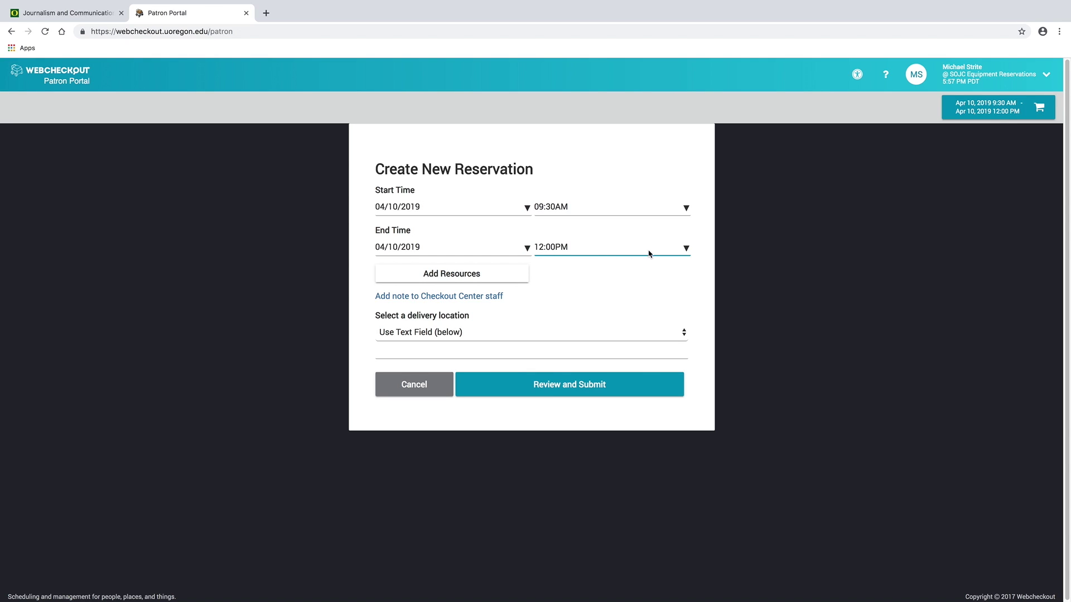
Set the reservation end time to 03:30PM.
click(685, 251)
click(607, 295)
click(605, 302)
click(580, 349)
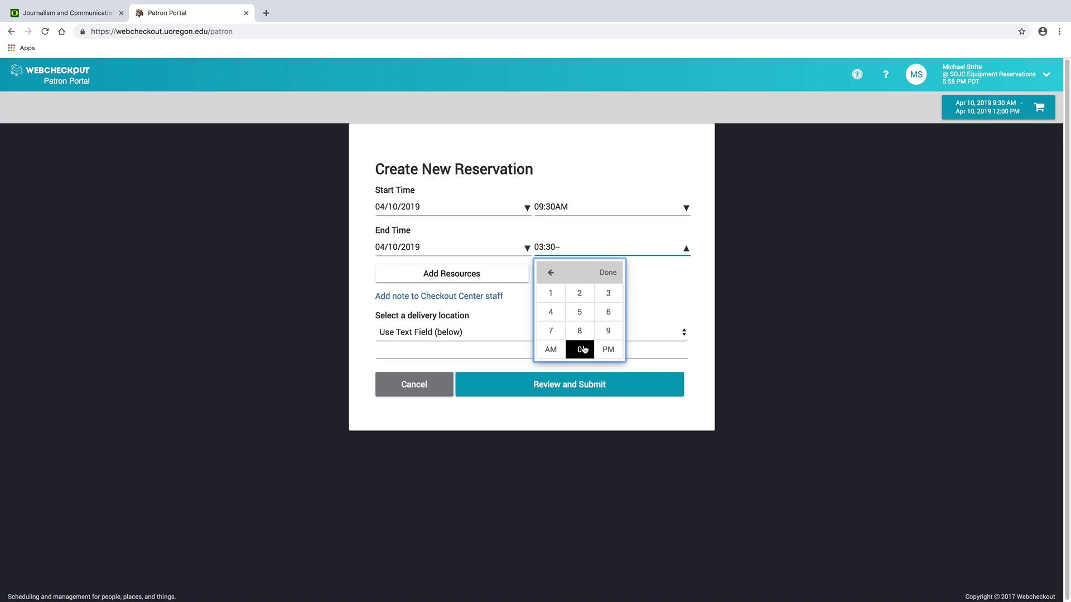
click(608, 349)
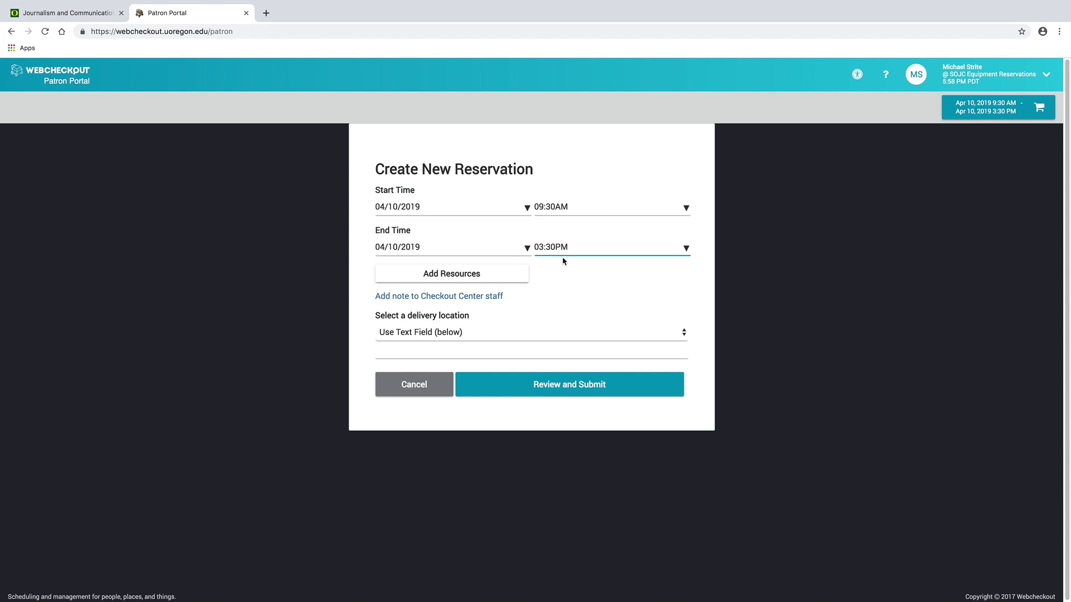
Change the end time to 10:00PM.
click(685, 249)
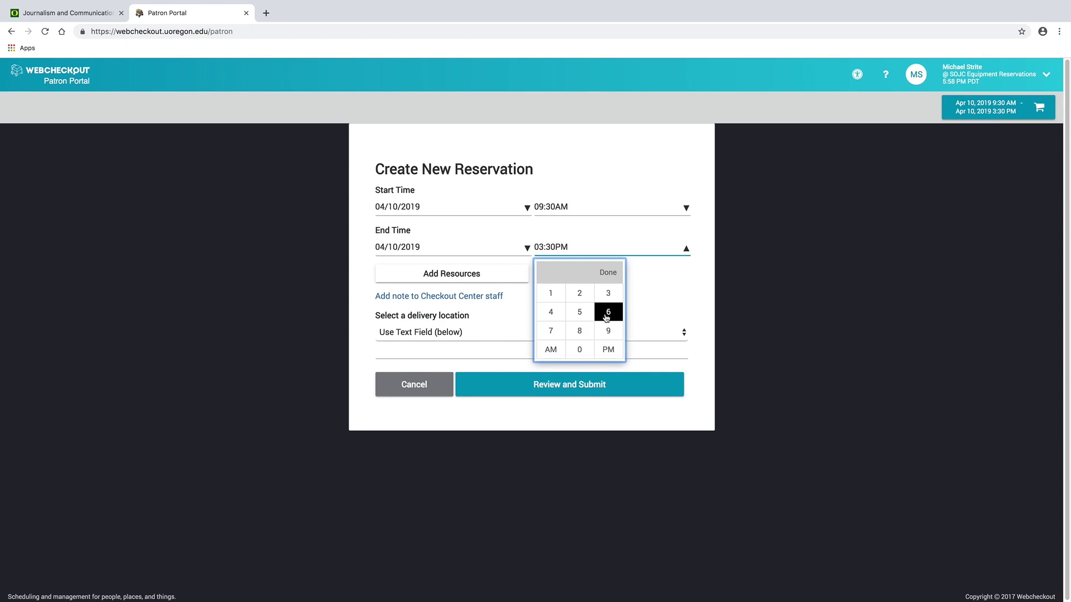
click(560, 299)
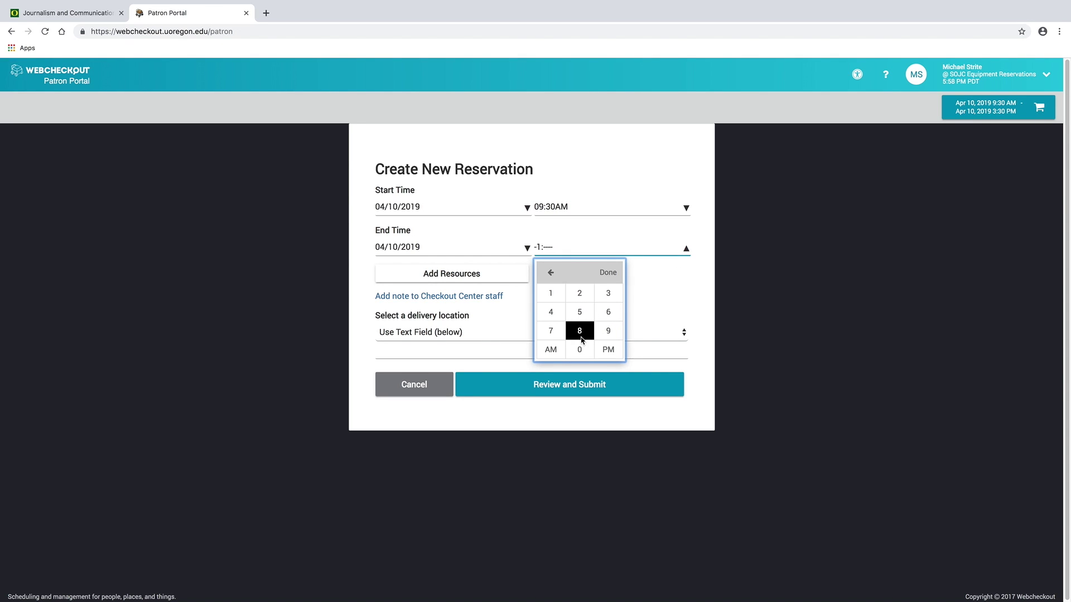
click(580, 348)
click(579, 350)
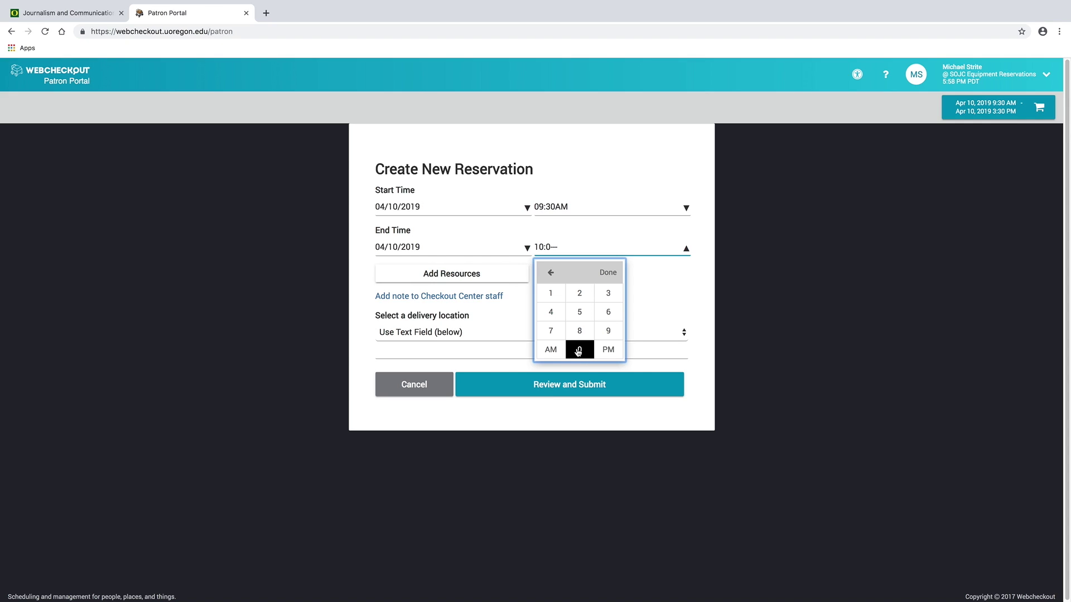
click(604, 350)
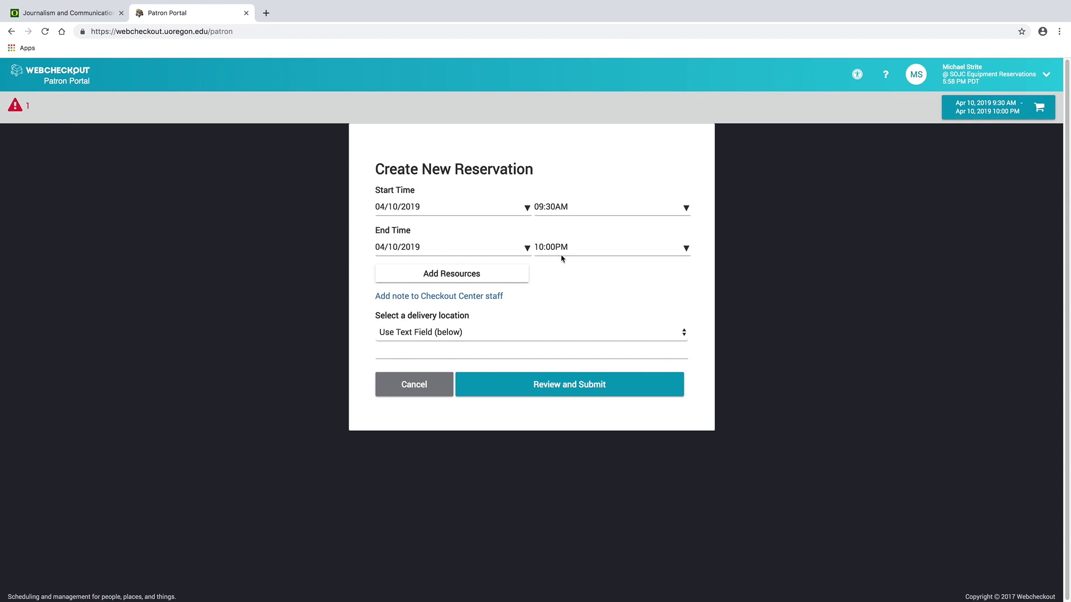
Review the 'Closed at return time' reservation error and dismiss the errors list.
click(15, 105)
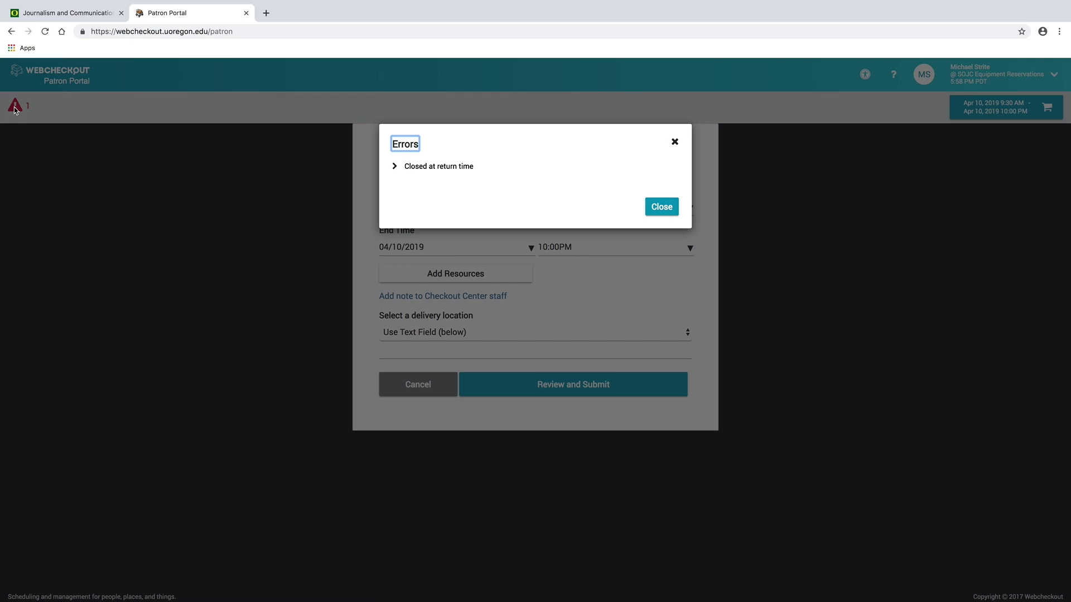
click(393, 166)
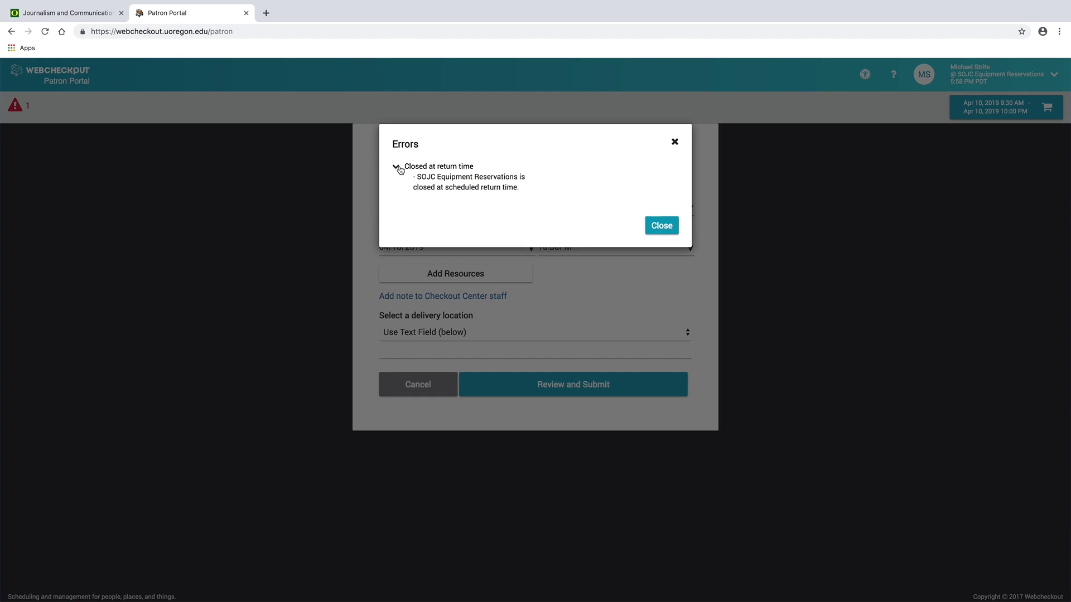
click(396, 167)
click(661, 208)
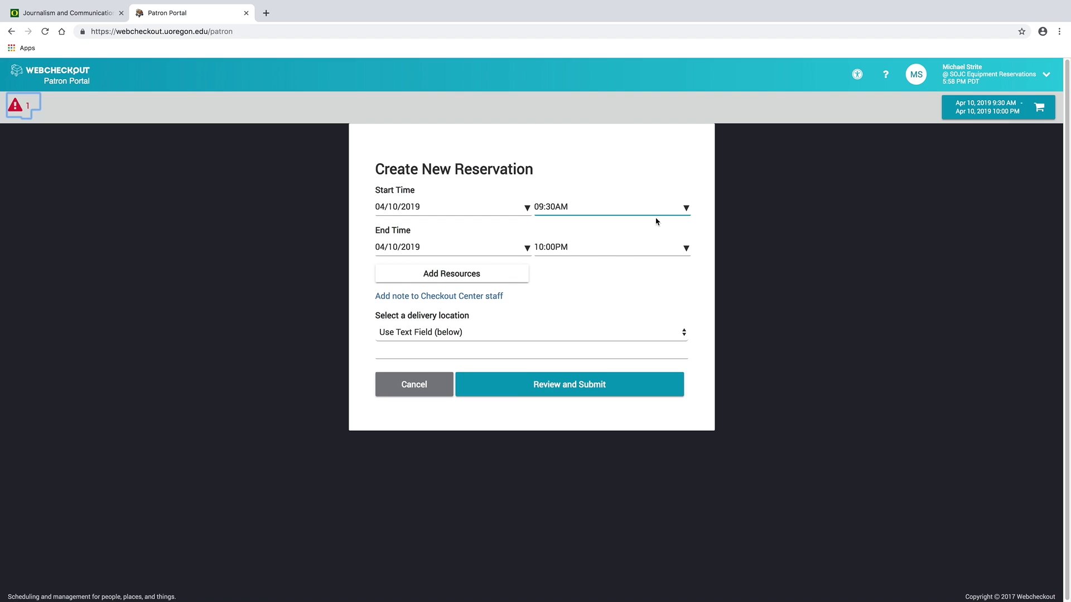
Try end times of 05:00PM and then 05:30PM.
click(682, 250)
click(580, 317)
click(580, 350)
click(580, 350)
click(608, 349)
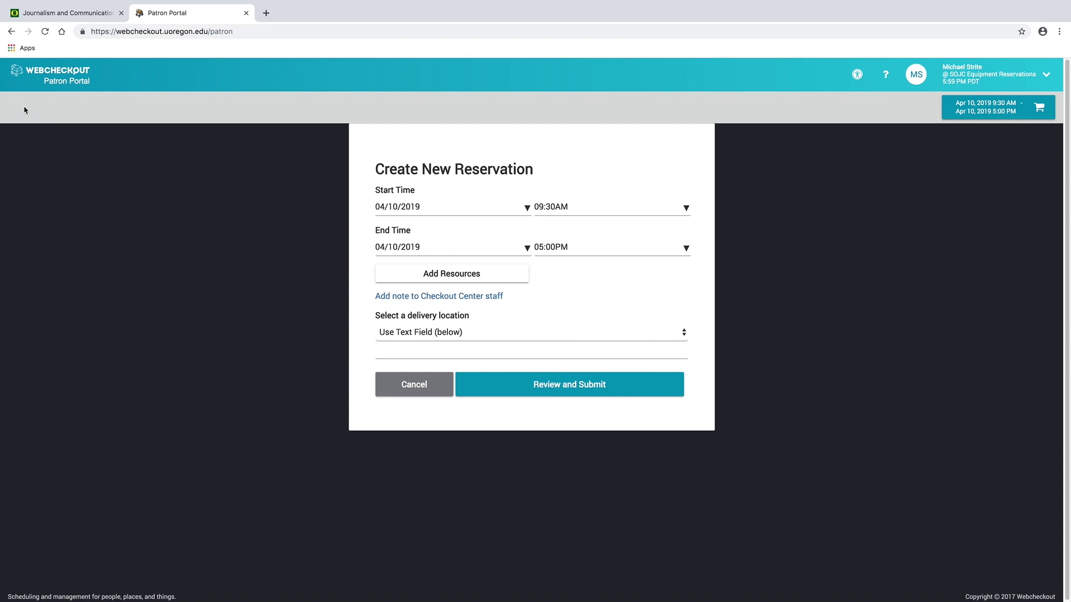
click(684, 249)
click(580, 312)
click(608, 293)
click(580, 350)
click(608, 349)
Change the end time to 06:15PM and recheck the reservation errors.
click(683, 250)
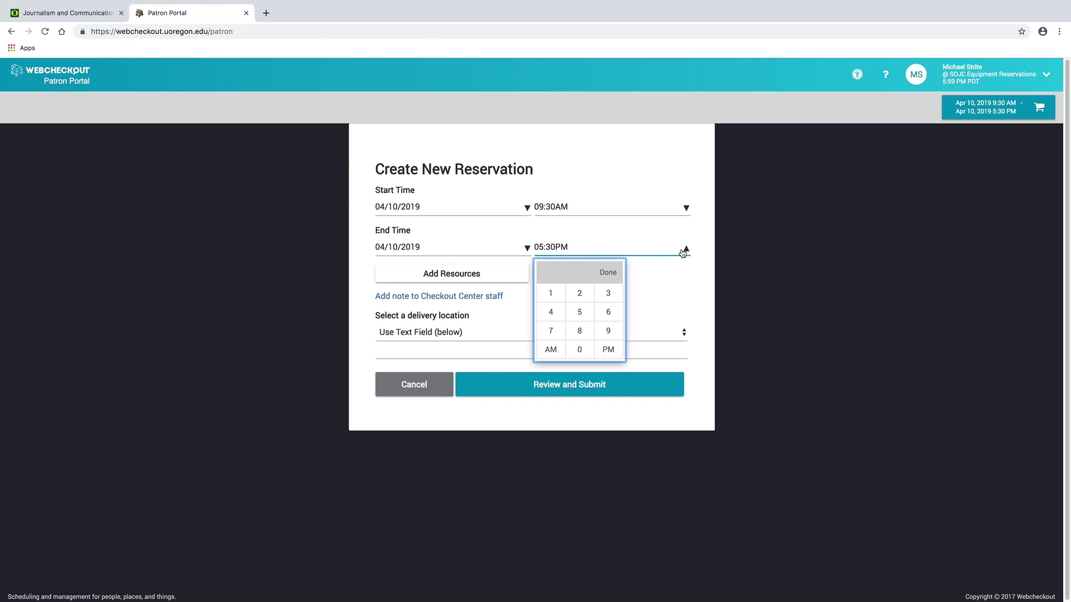
click(608, 312)
click(550, 293)
click(579, 312)
click(608, 350)
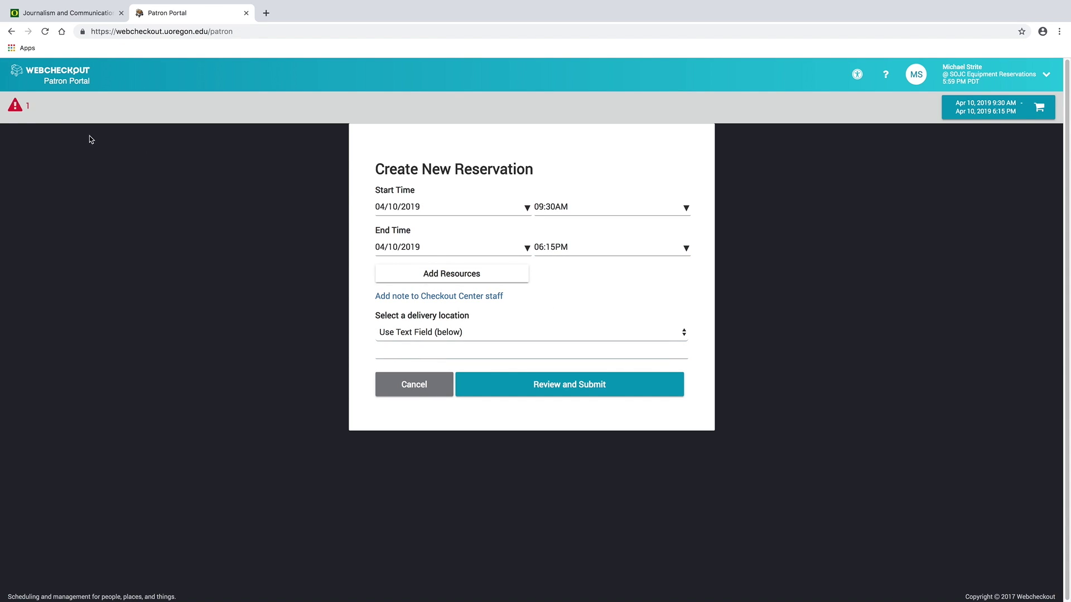
click(15, 105)
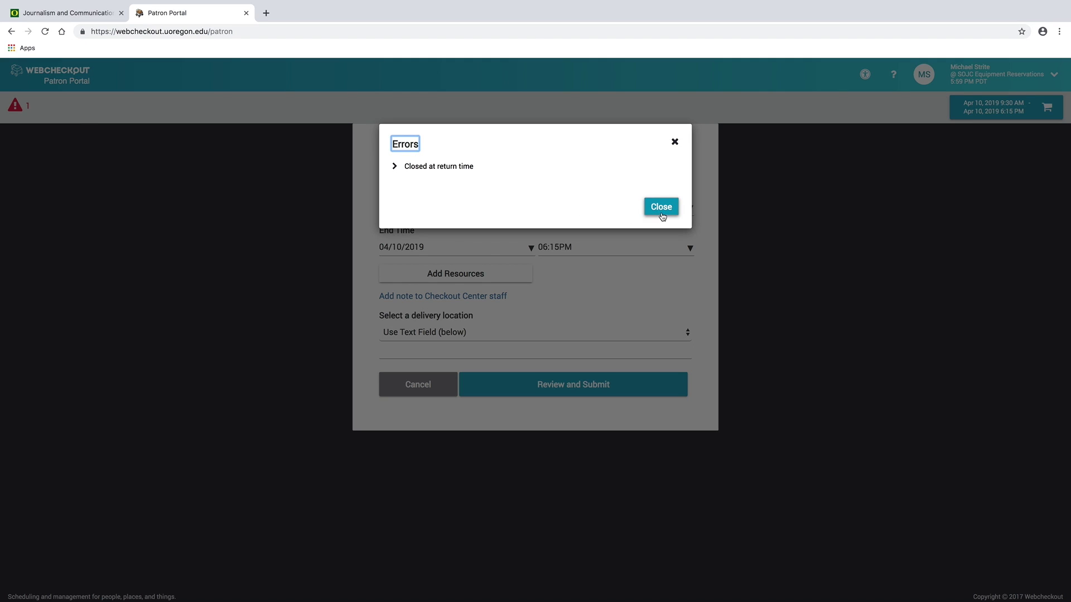
click(662, 217)
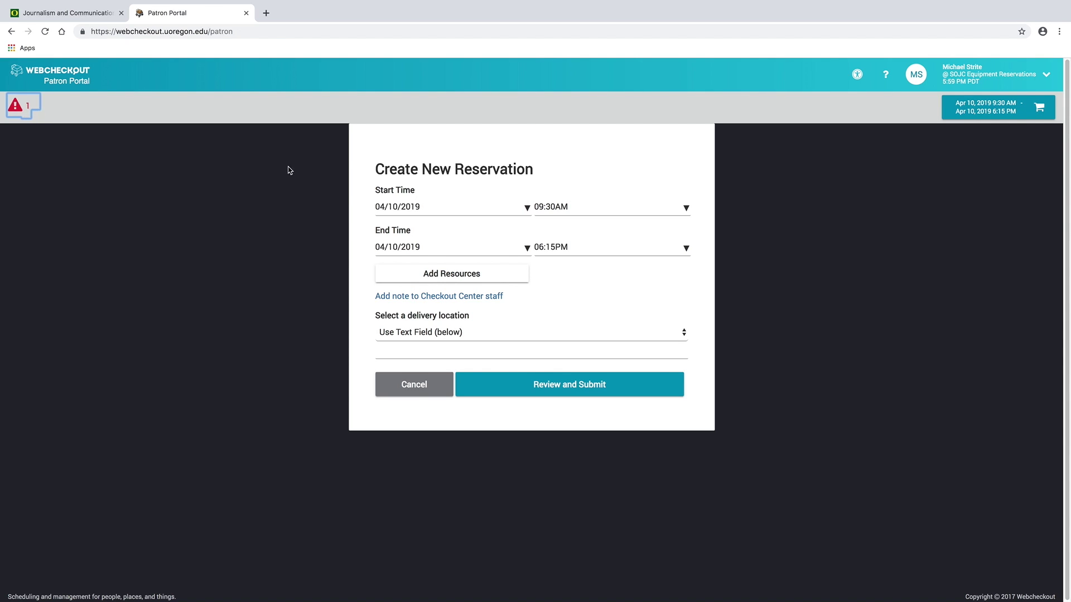
Set the end time back to 03:30PM.
click(614, 248)
click(616, 299)
click(579, 350)
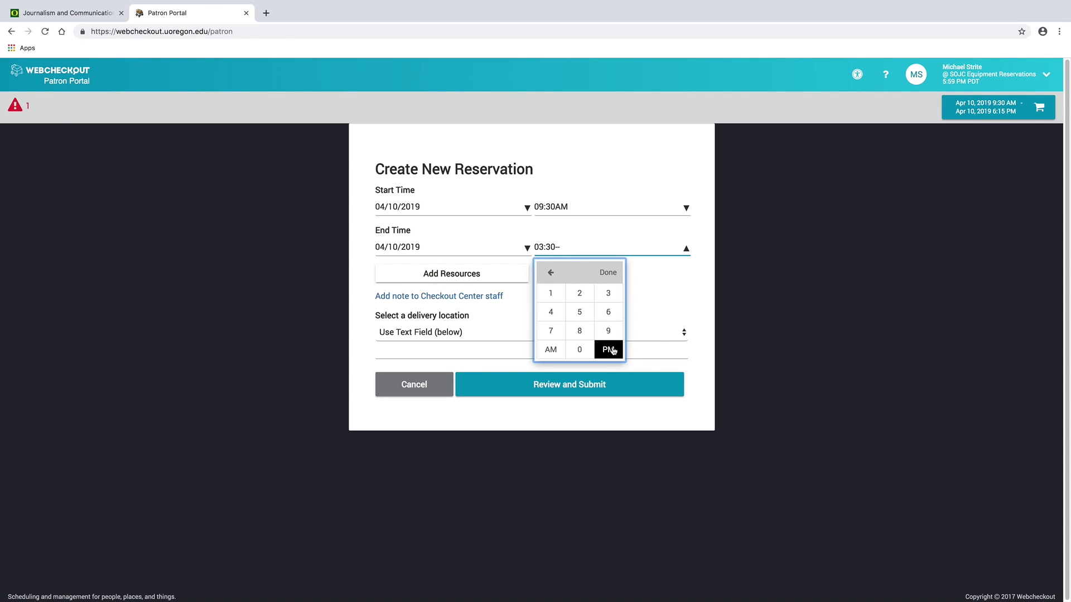
click(608, 349)
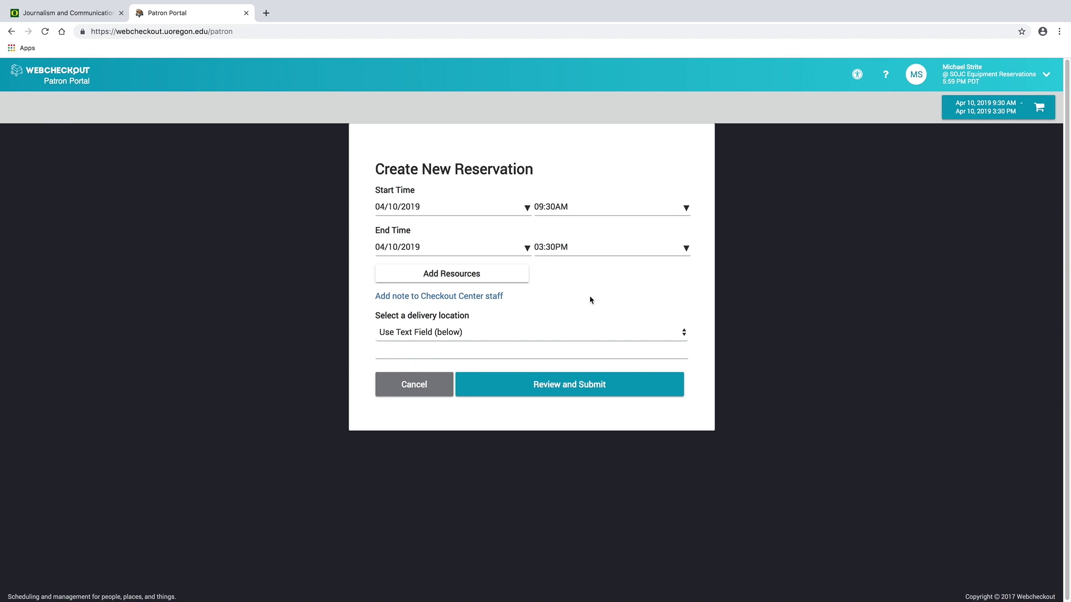
Open Add Resources and browse ALLOCATED > MULTIMEDIA > Duck TV to show the Cameras-DTV schedule.
click(465, 276)
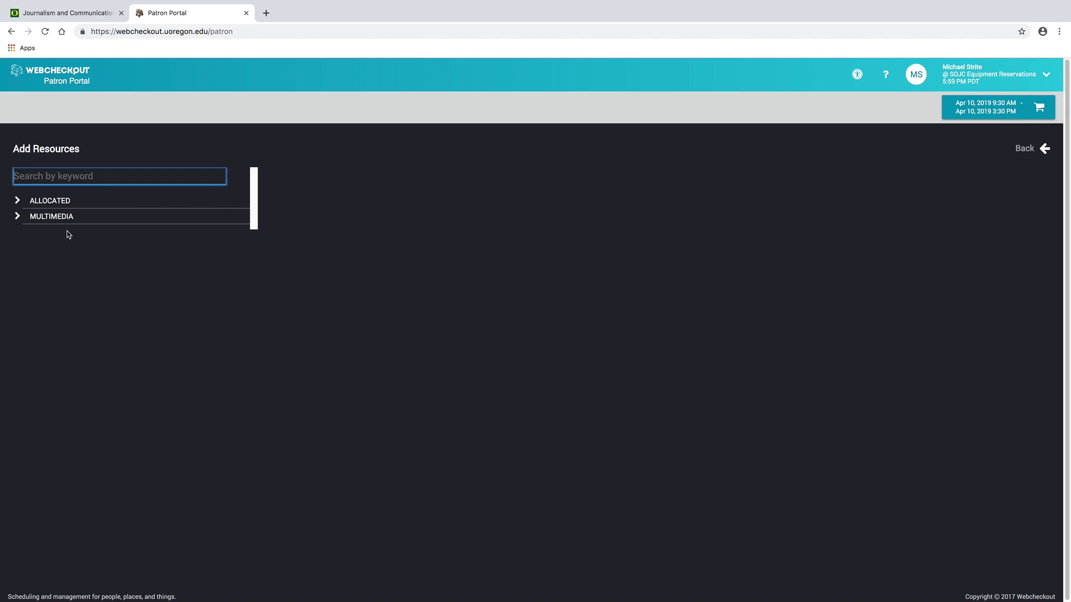
click(21, 202)
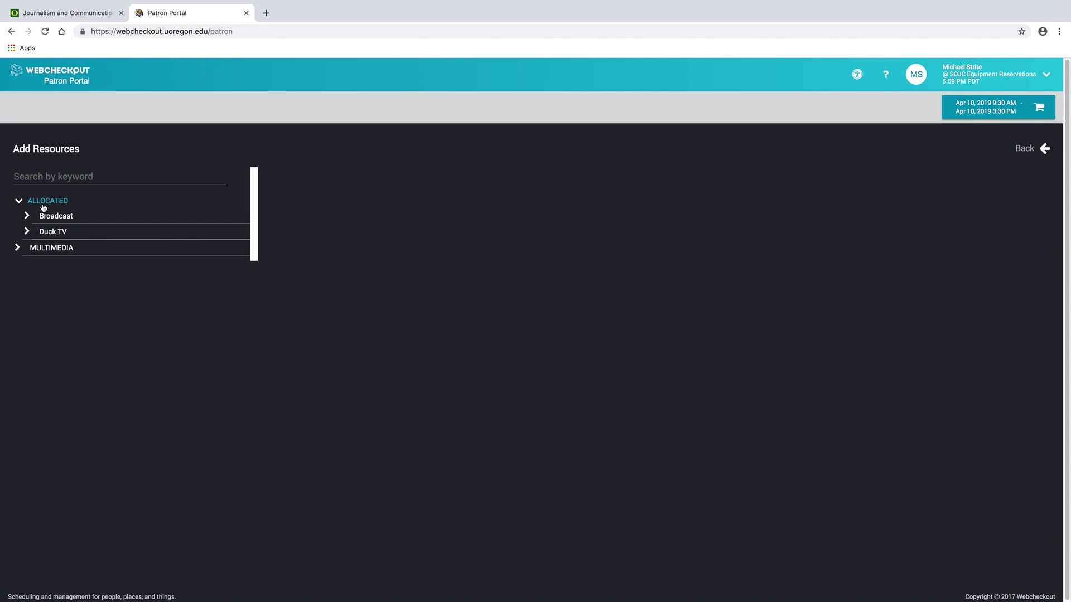
click(50, 248)
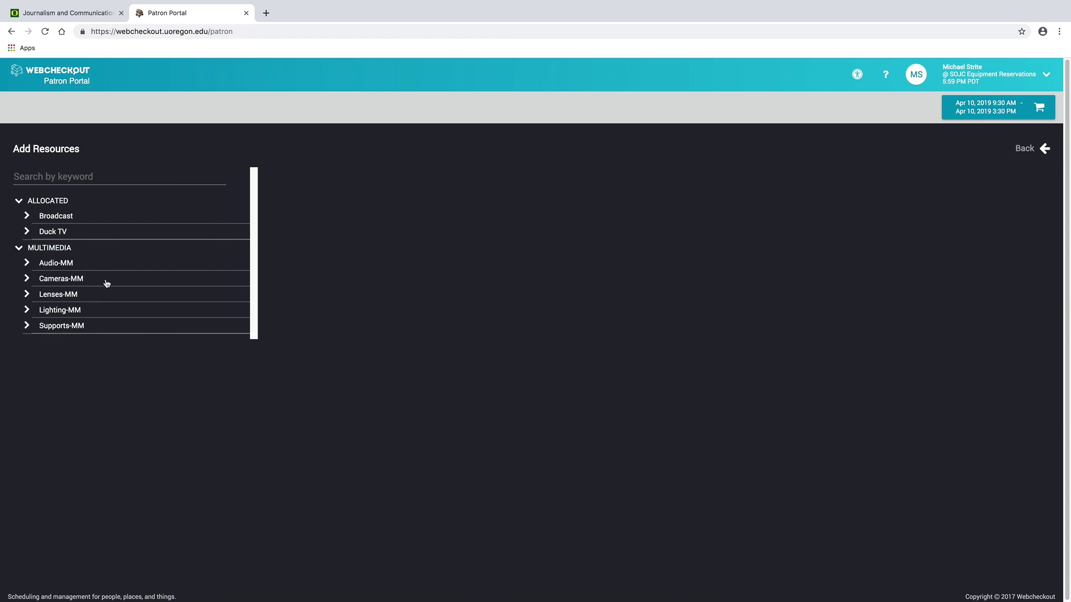
click(49, 233)
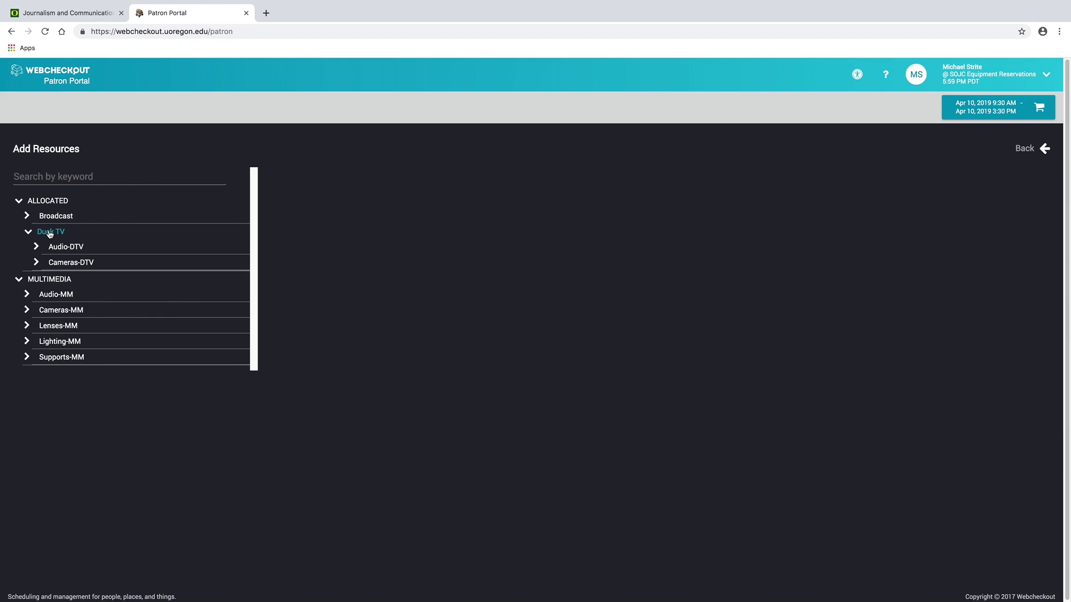
click(47, 233)
click(48, 220)
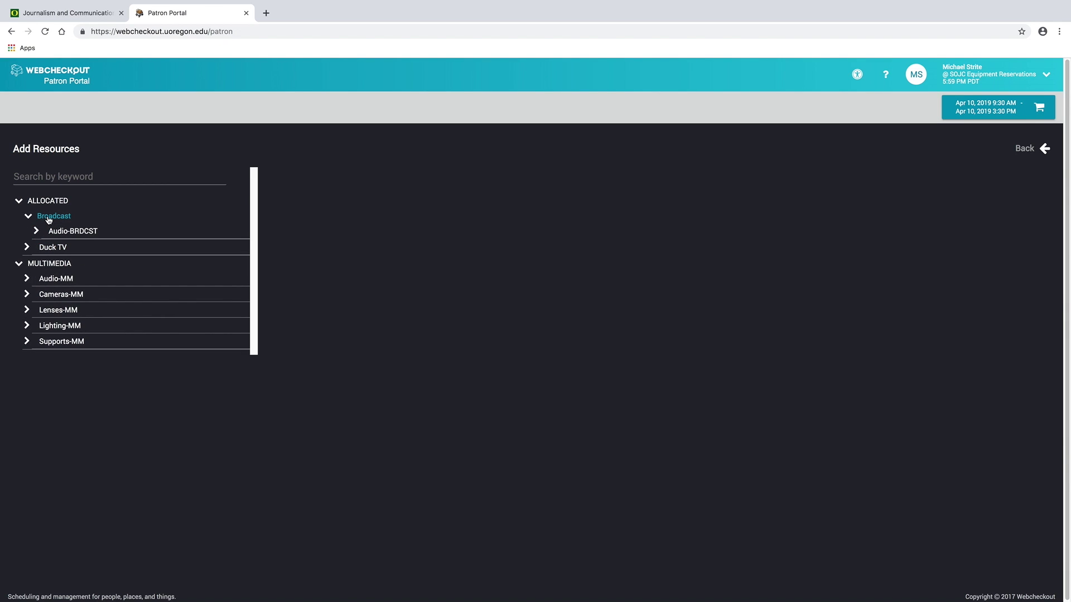
click(49, 218)
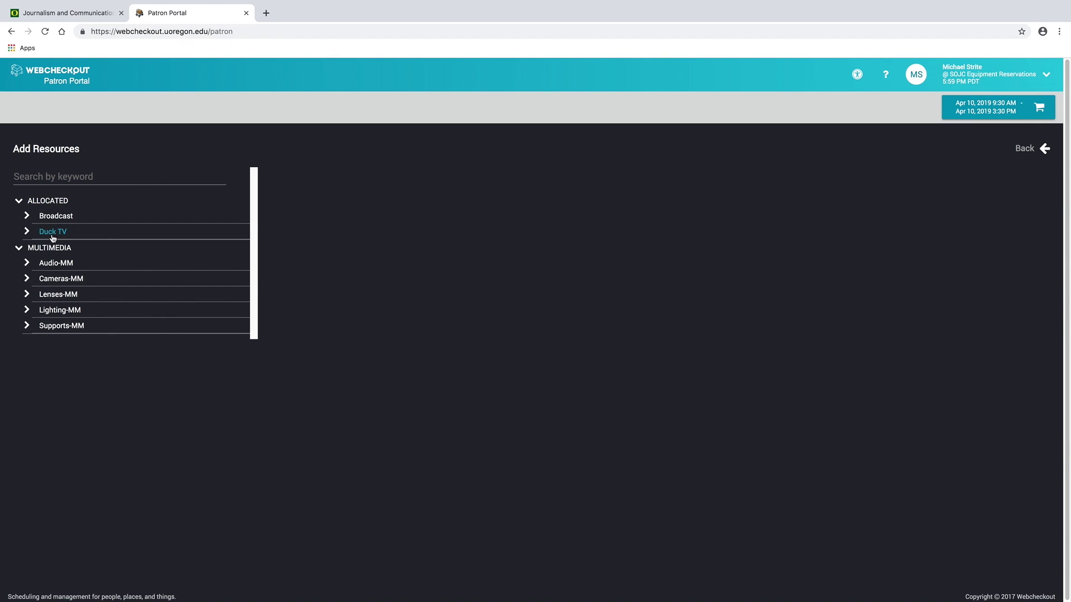
click(48, 234)
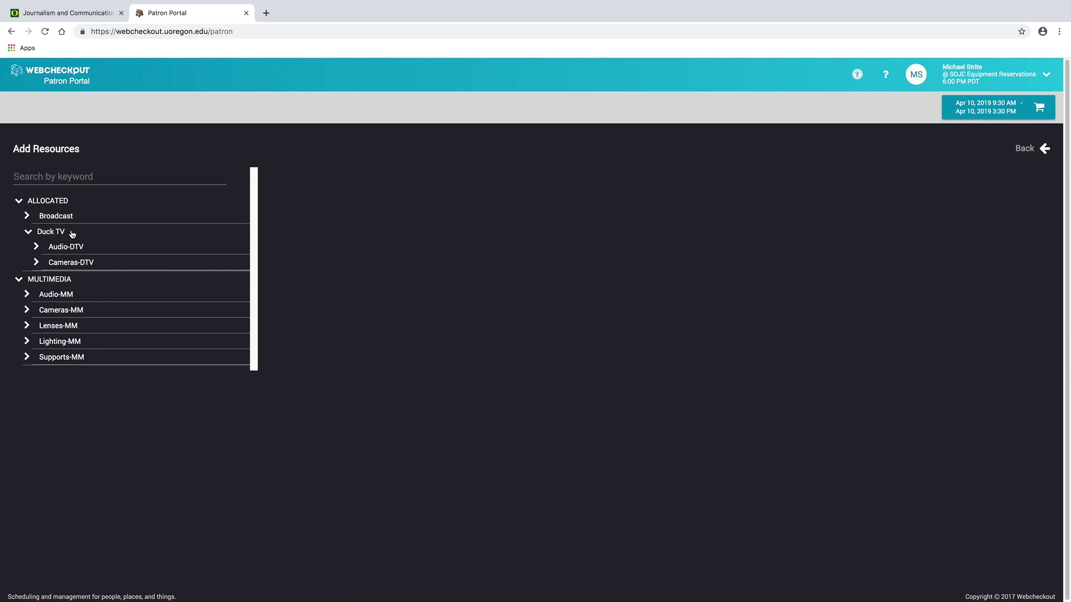
click(69, 262)
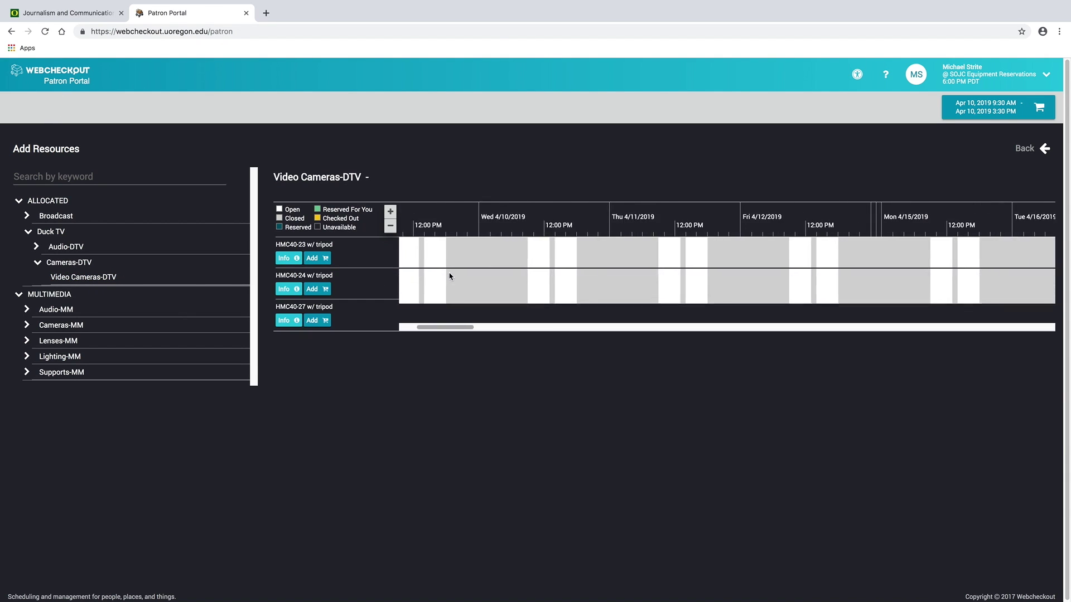
Add the HMC40-27 w/ tripod camera to the cart and show the Audio-DTV > Mics-DTV schedule.
mouse_move(431, 335)
mouse_down()
mouse_move(444, 335)
mouse_move(434, 338)
mouse_up()
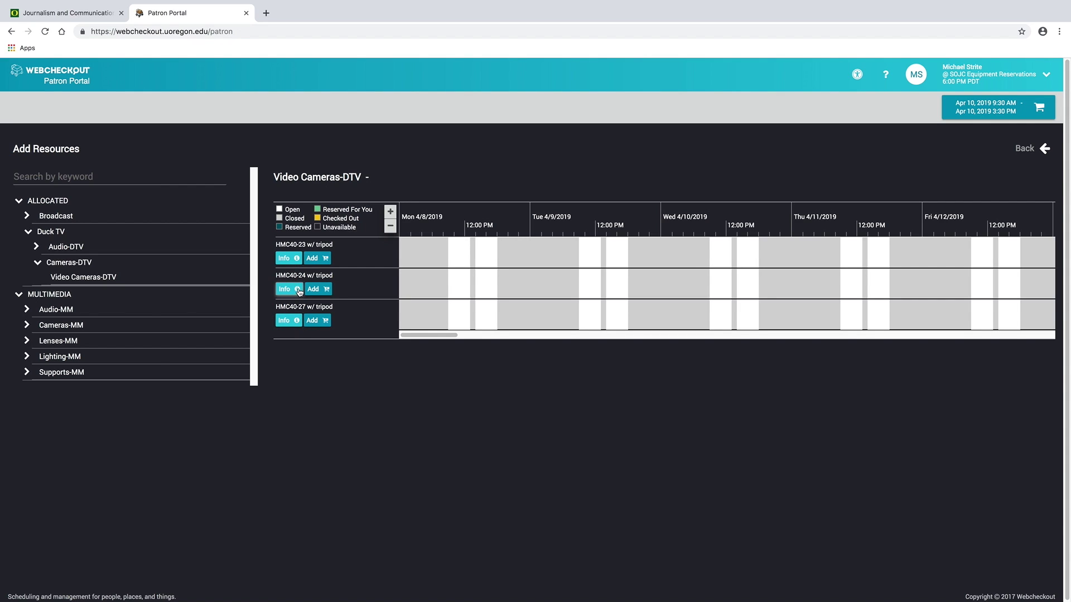
drag(292, 244, 304, 276)
drag(277, 306, 306, 276)
click(304, 307)
click(325, 320)
click(72, 248)
click(70, 262)
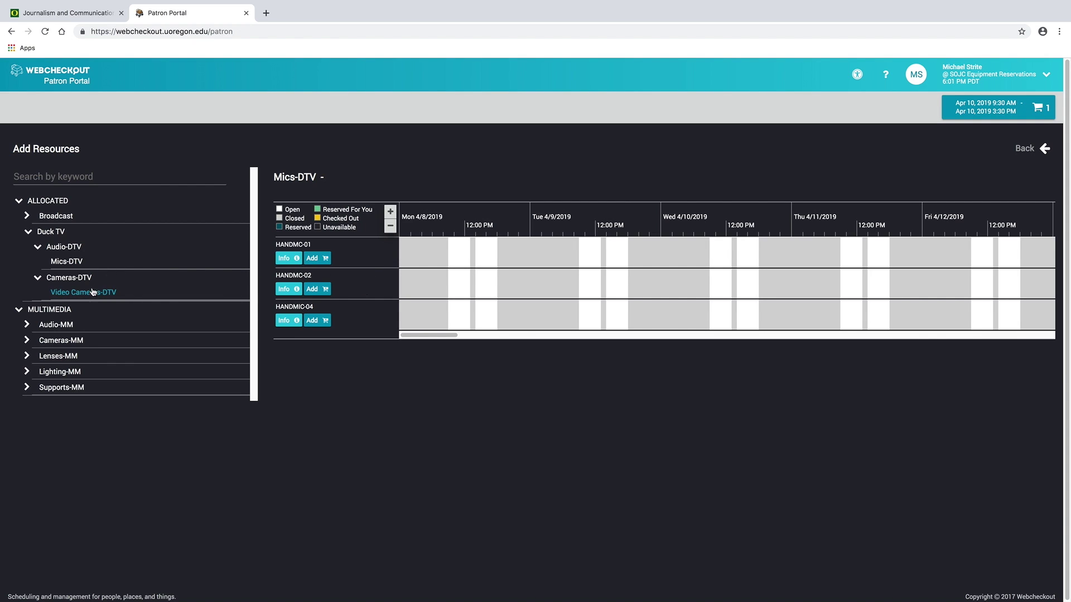
Add the HANDMC-02 handheld mic and collapse Audio-DTV, Cameras-DTV and Duck TV.
click(316, 289)
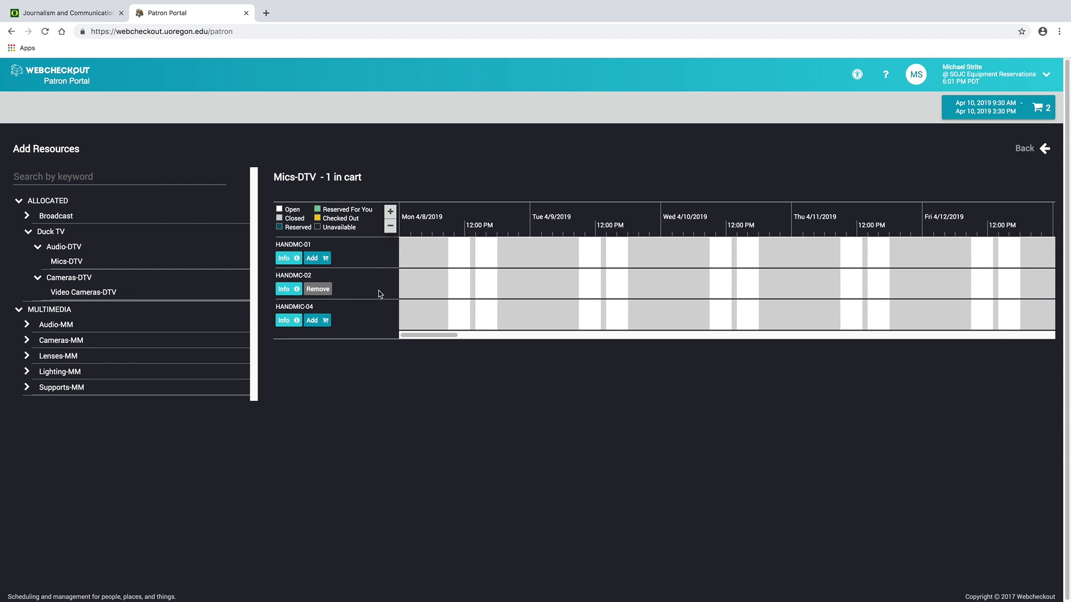
click(55, 250)
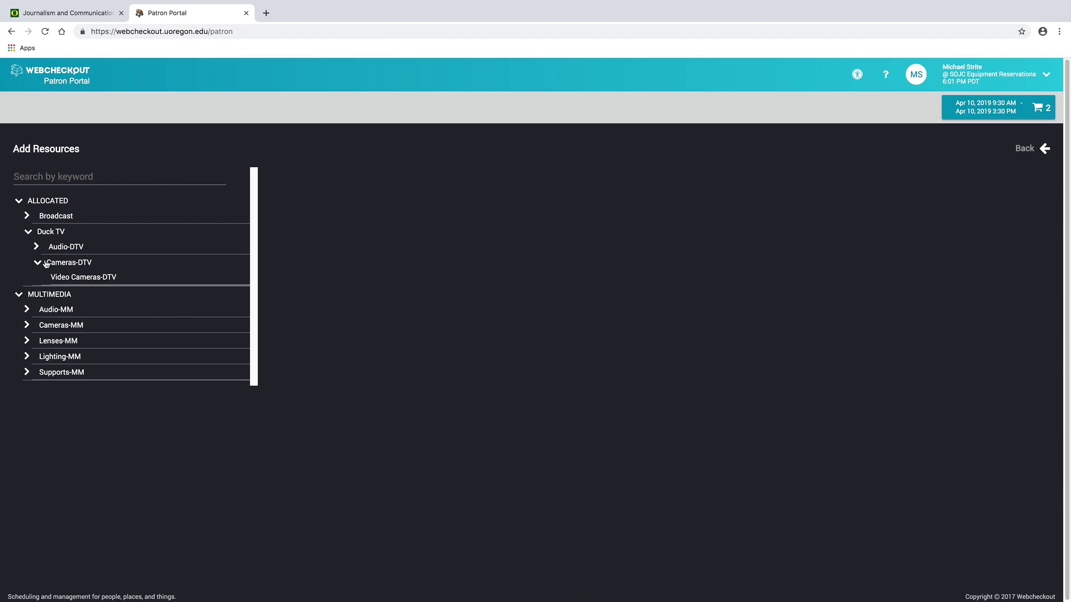
click(46, 261)
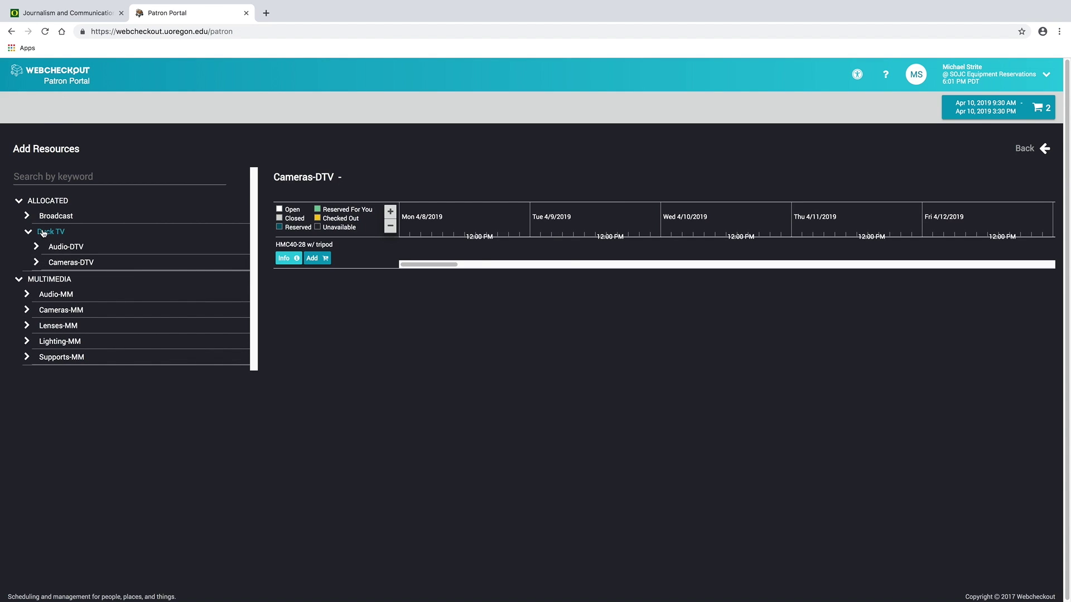
click(45, 234)
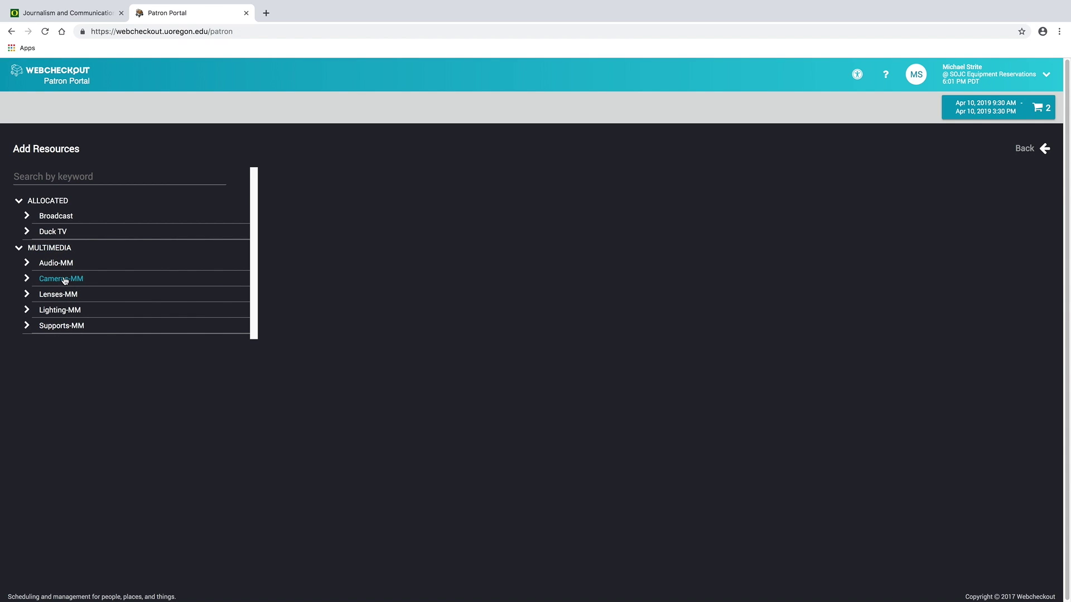
Check the HMC40-MM cameras under Cameras-MM, then open Audio-MM > Mics-MM for lav mics.
click(74, 175)
click(62, 282)
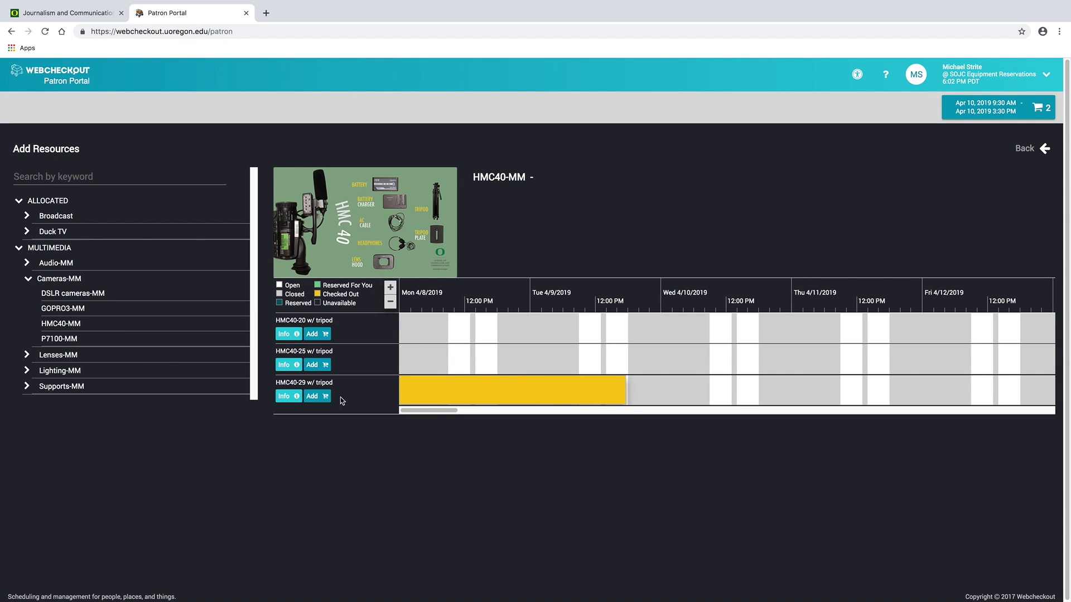
mouse_move(473, 391)
click(59, 280)
click(57, 264)
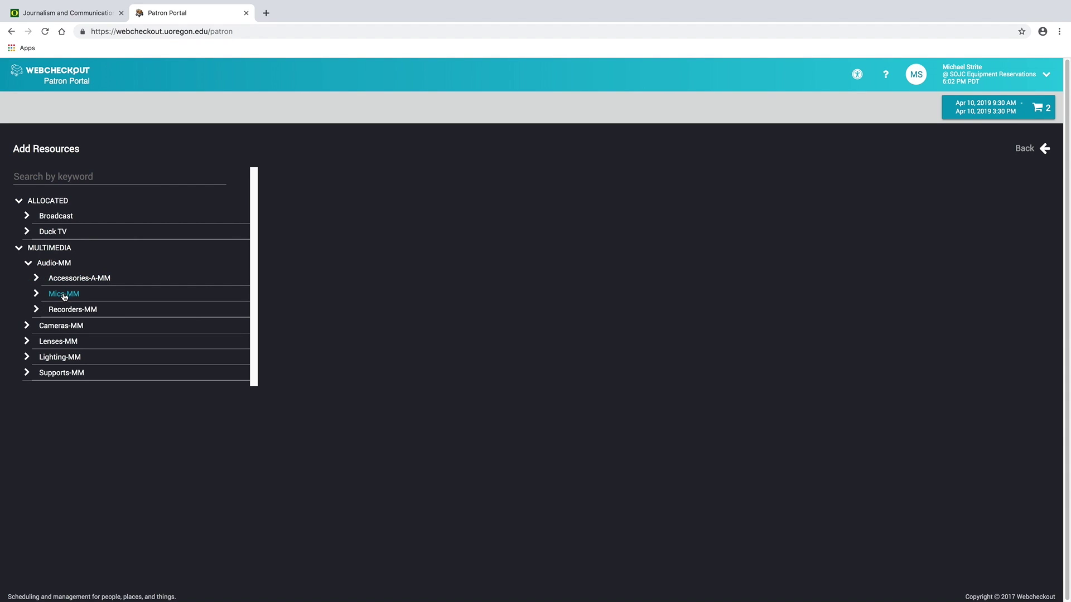
click(64, 295)
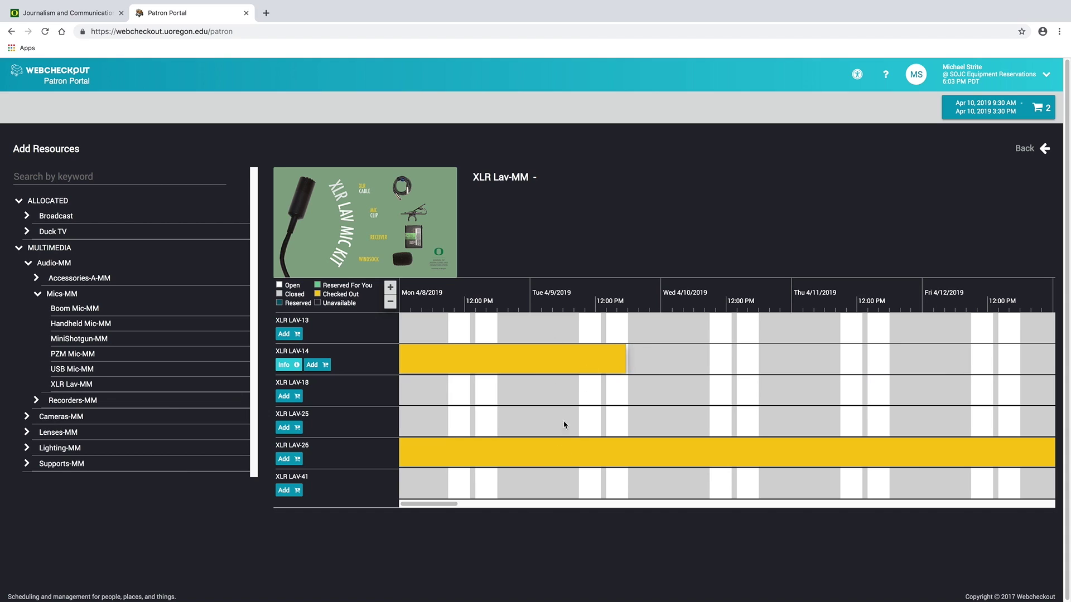
Add XLR LAV-18 to the cart and collapse Mics-MM, Audio-MM, MULTIMEDIA and ALLOCATED.
click(285, 396)
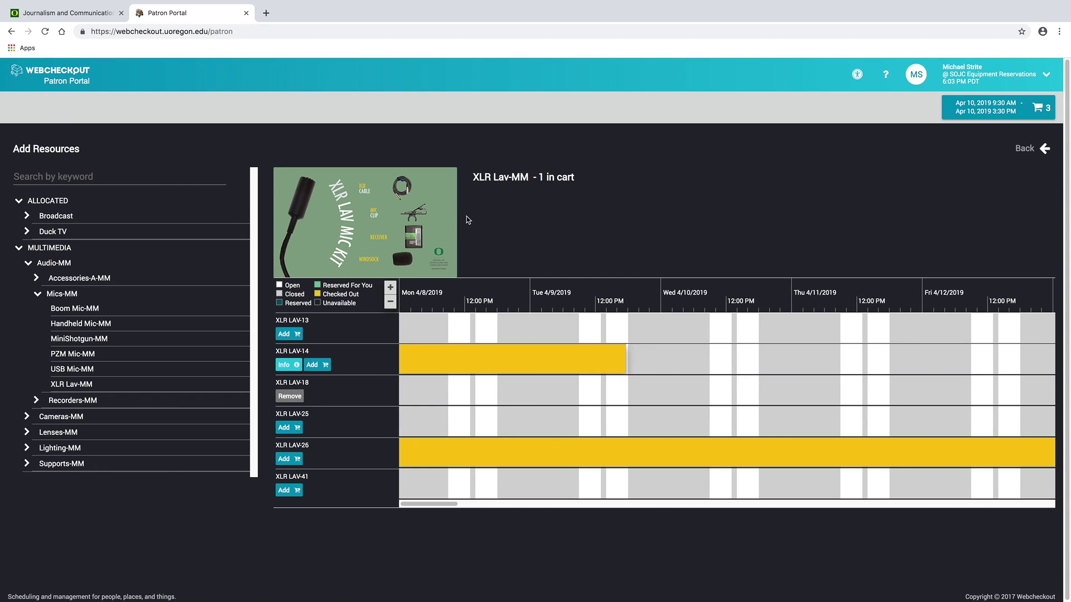
click(203, 173)
click(62, 295)
click(40, 262)
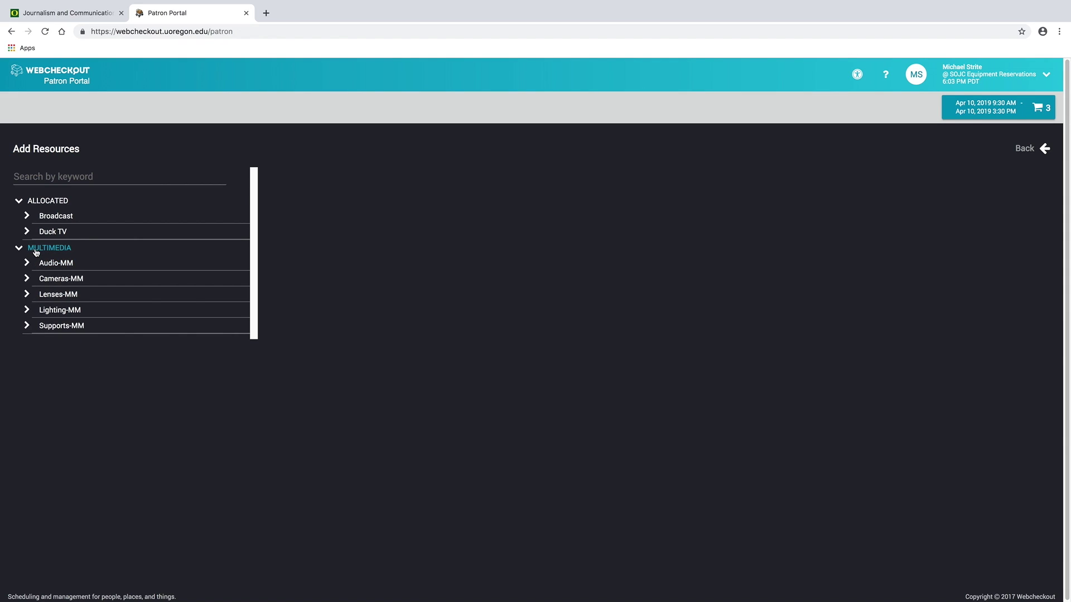
click(35, 249)
click(40, 202)
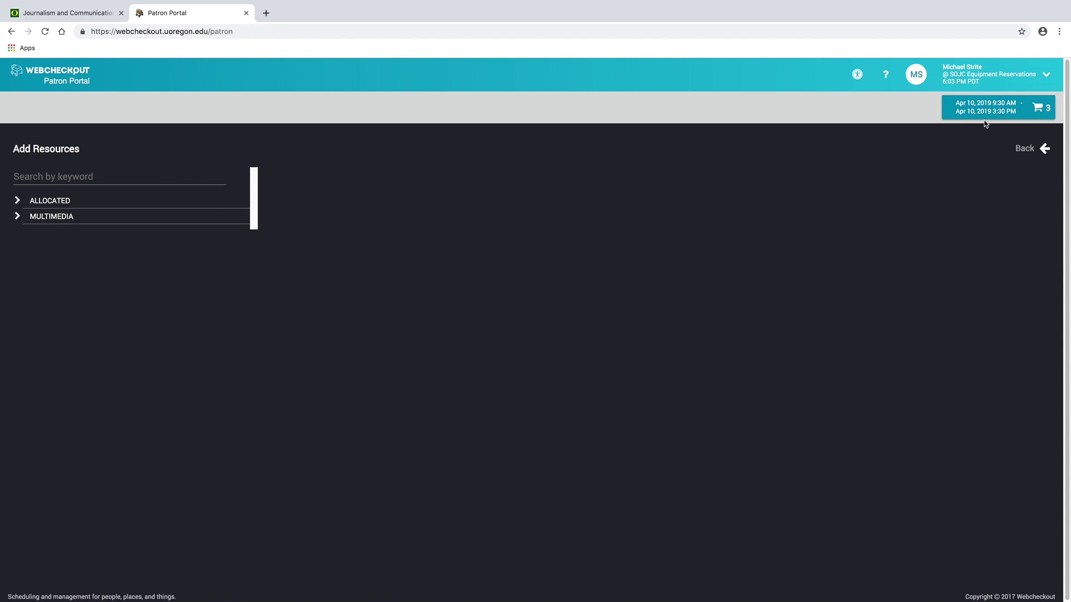
Review the cart holding XLR LAV-18, HANDMC-02 and HMC40-27, then submit the reservation.
click(982, 117)
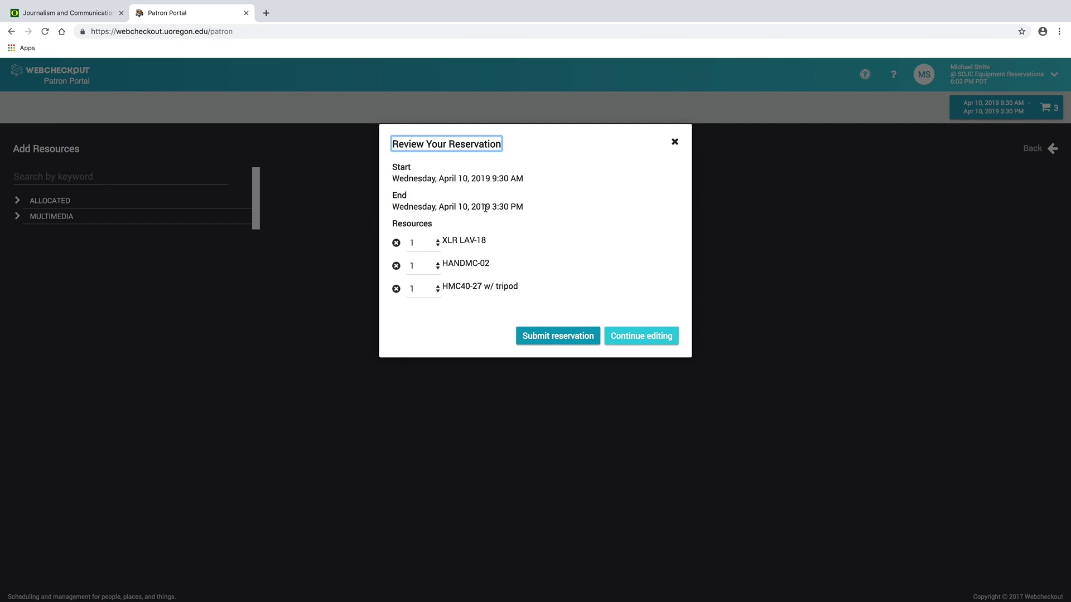
drag(493, 179, 516, 207)
click(574, 339)
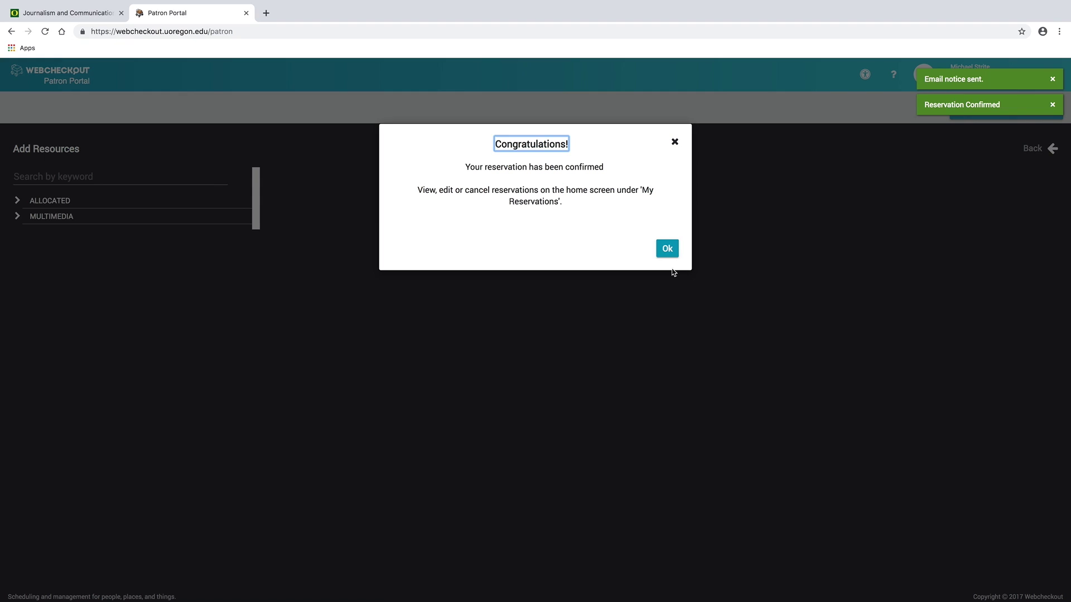
Dismiss the confirmation and expand My Reservations to show the Apr 10, 2019 9:30 AM–3:30 PM booking.
click(669, 249)
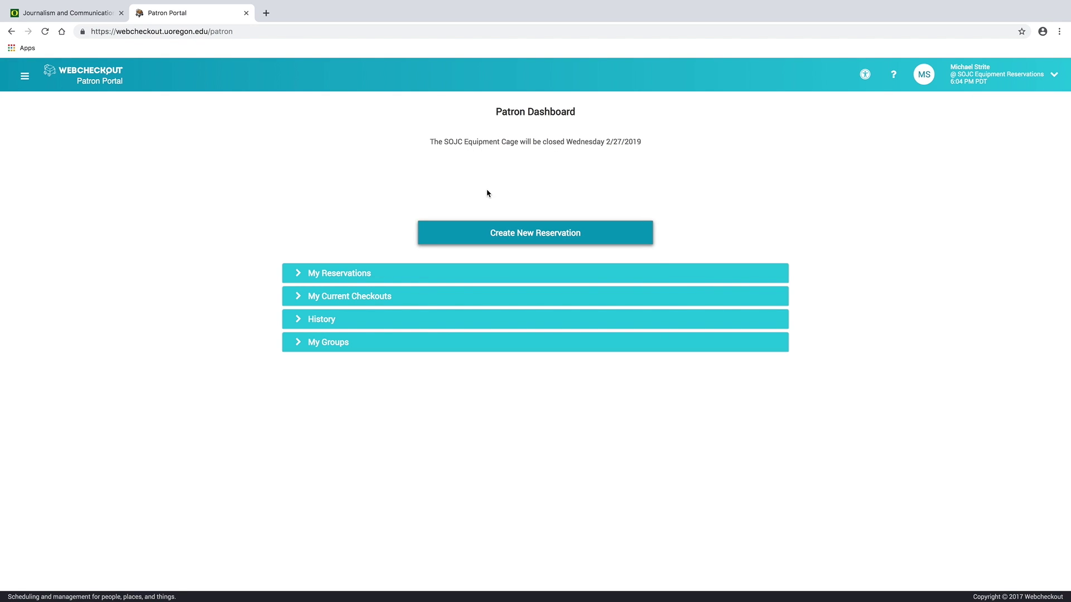
click(300, 277)
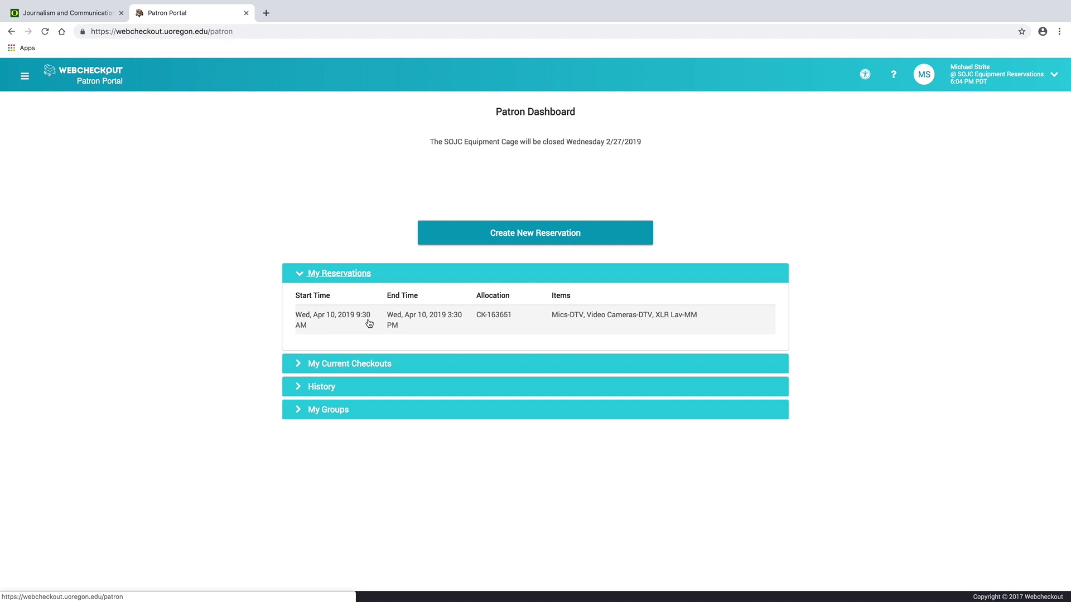
click(428, 319)
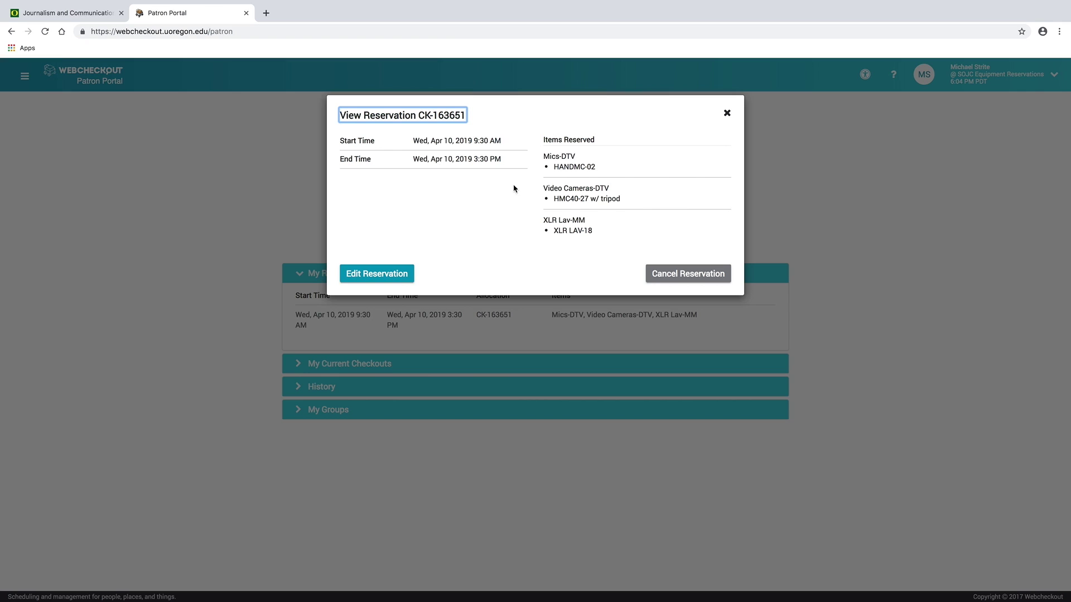
click(694, 280)
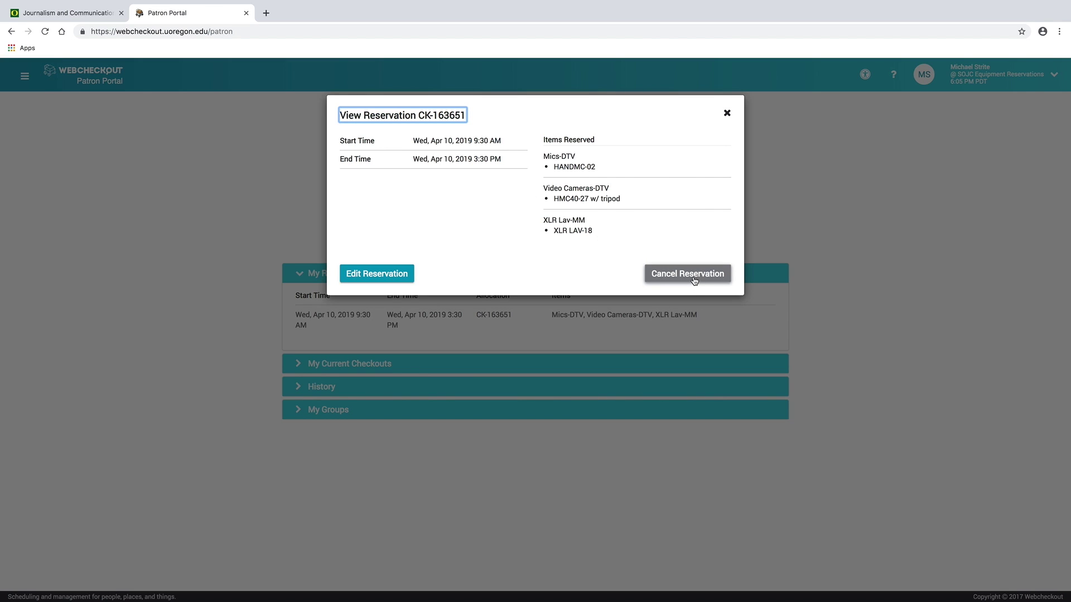
click(625, 202)
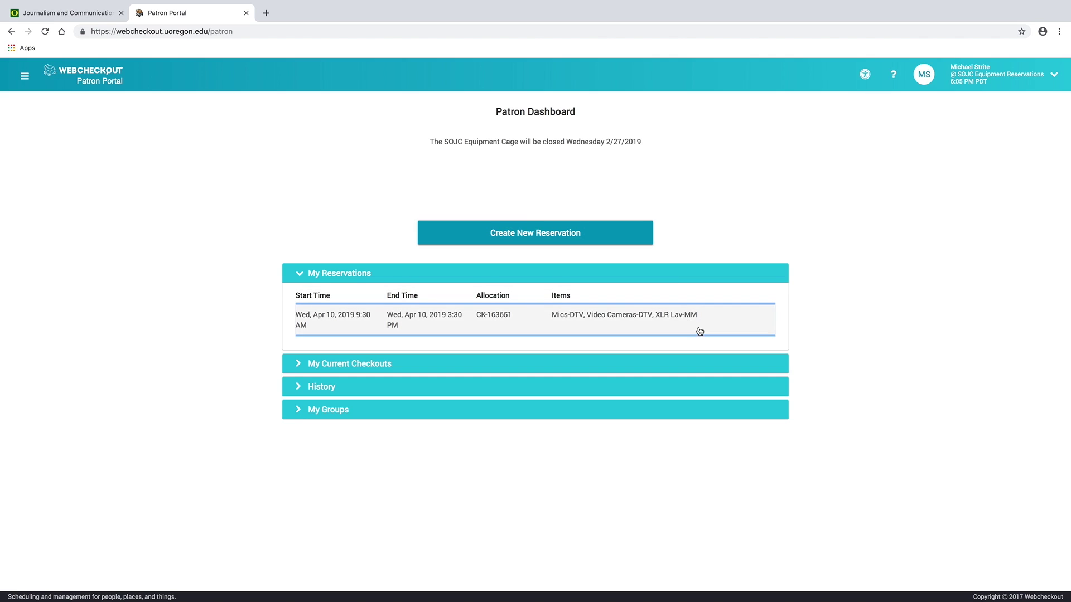
key(Return)
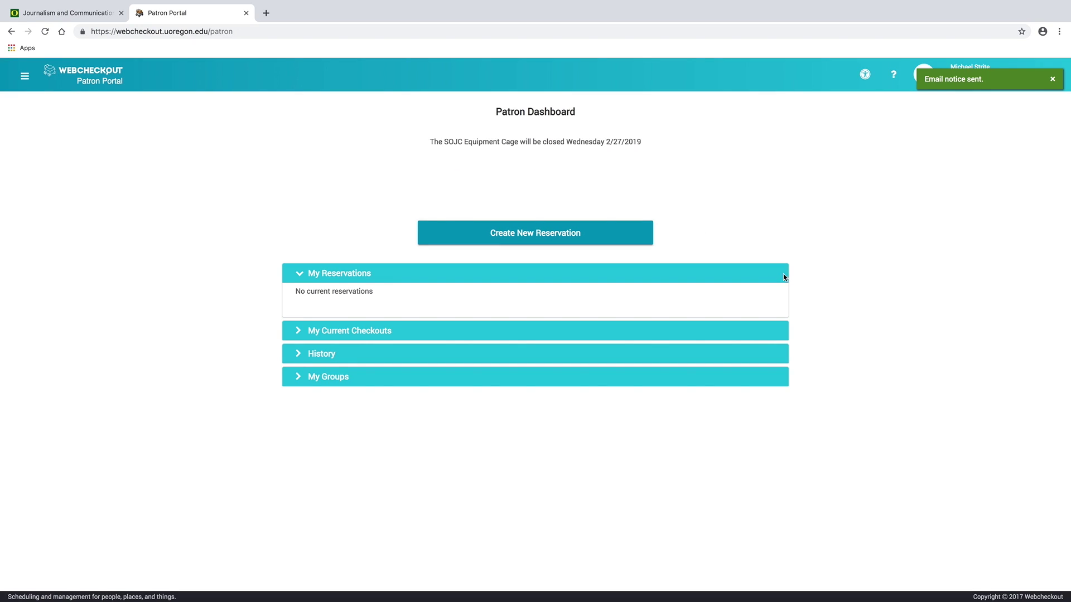